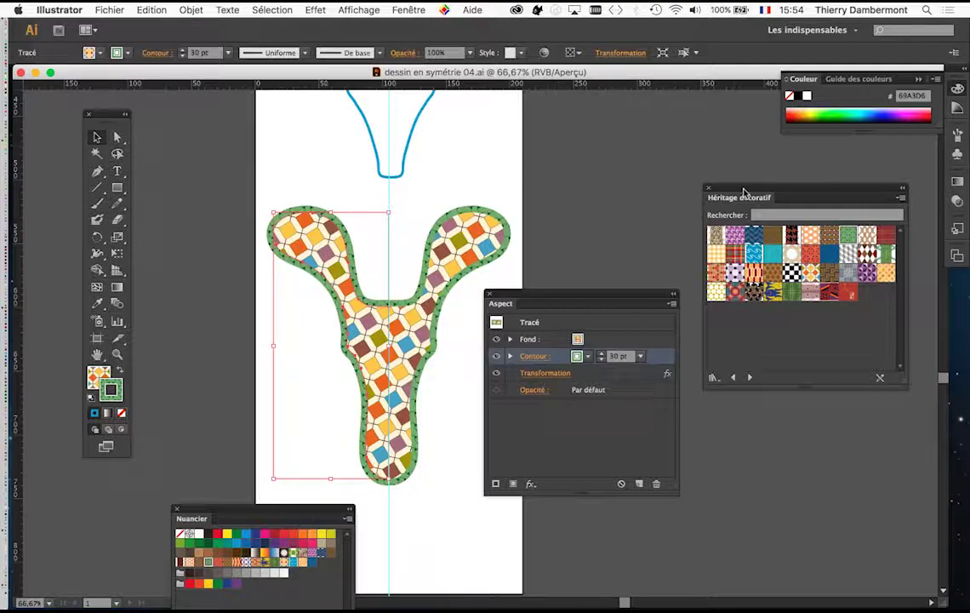
Step: Move the Aspect panel farther away from the patterned shape and switch to Google Chrome
drag(607, 294, 668, 347)
mouse_move(11, 481)
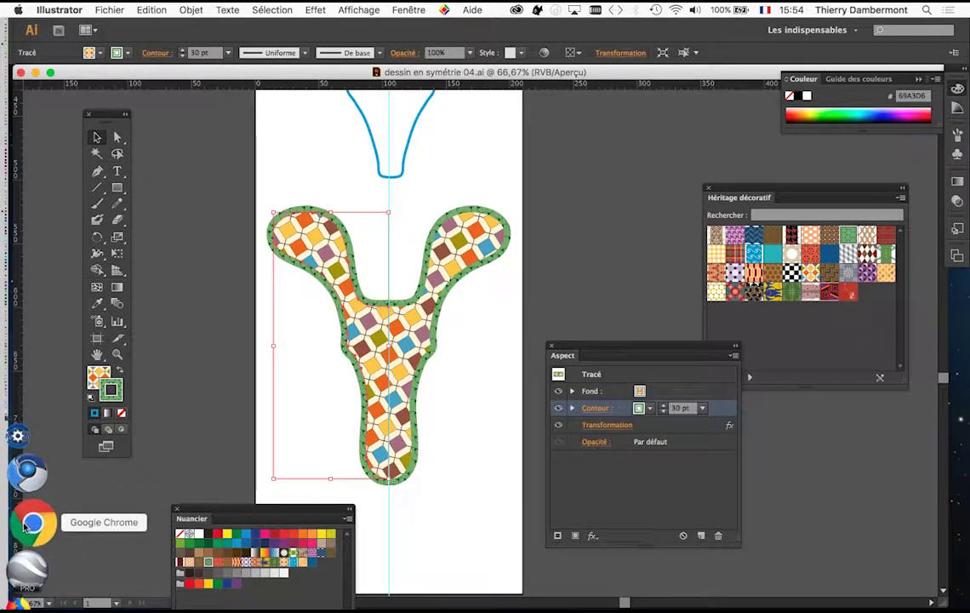
click(24, 528)
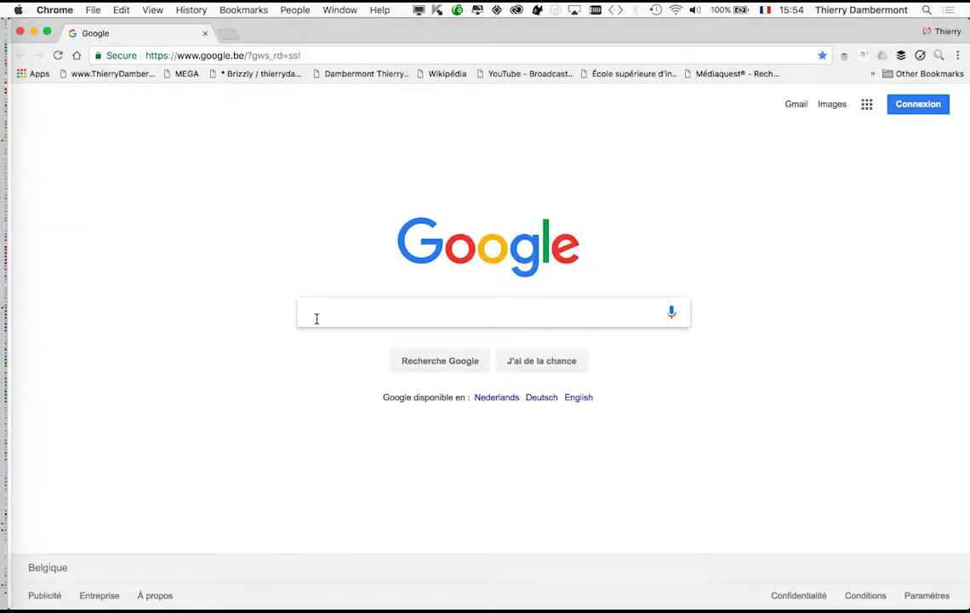
Step: Search Google for "download illustrator pattern"
text(downla)
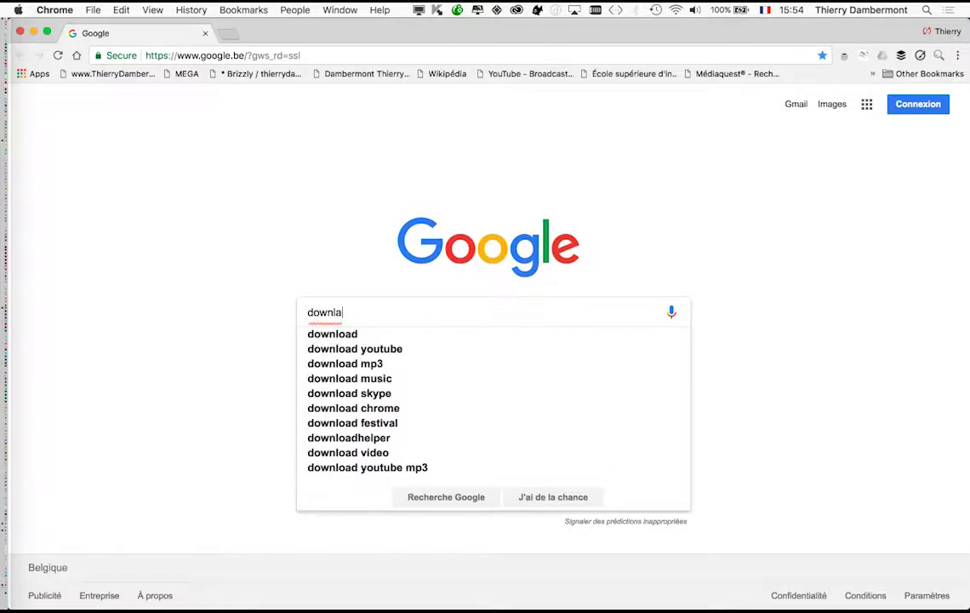
text(d)
key(BackSpace)
key(BackSpace)
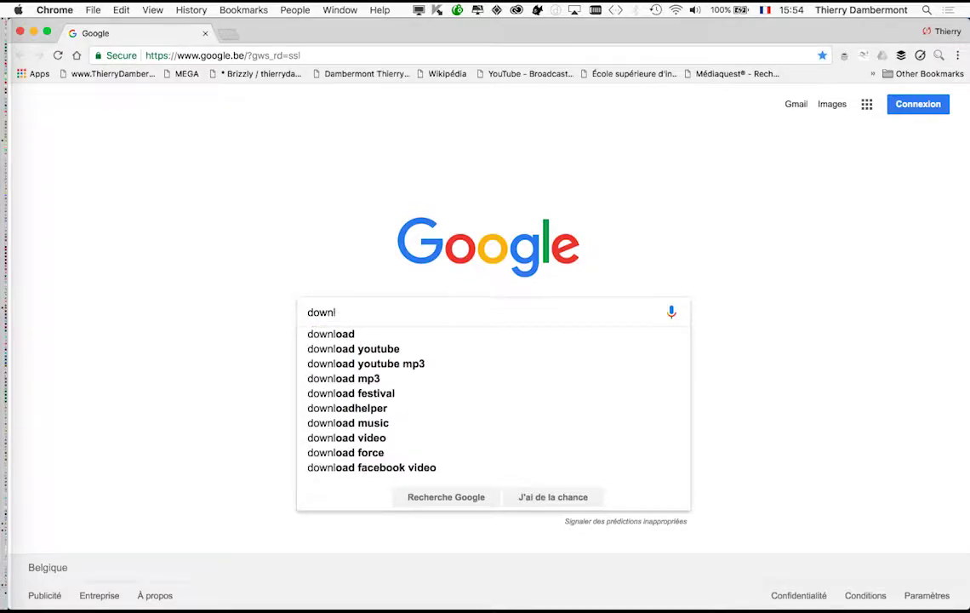
text(oad)
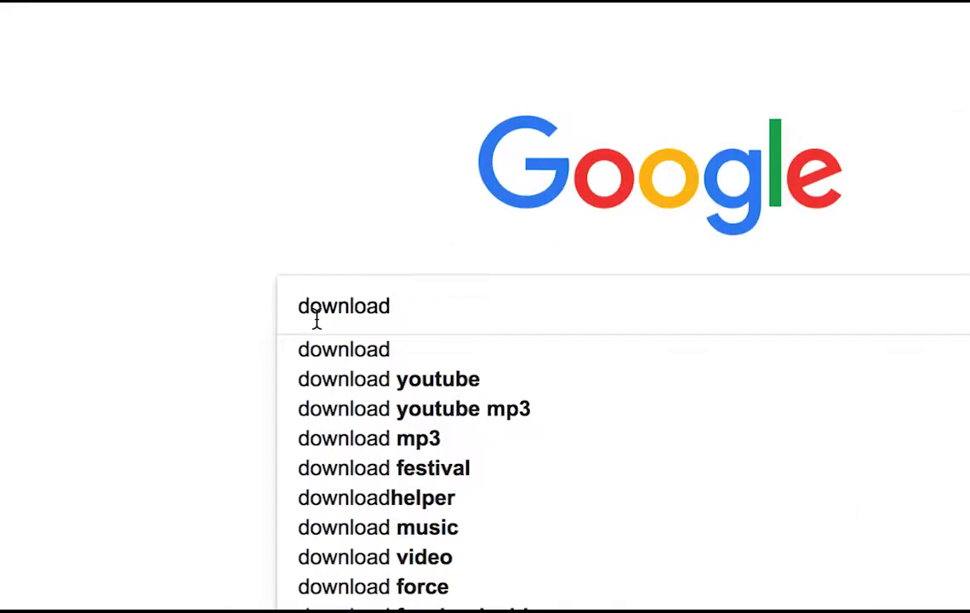
text( illustat)
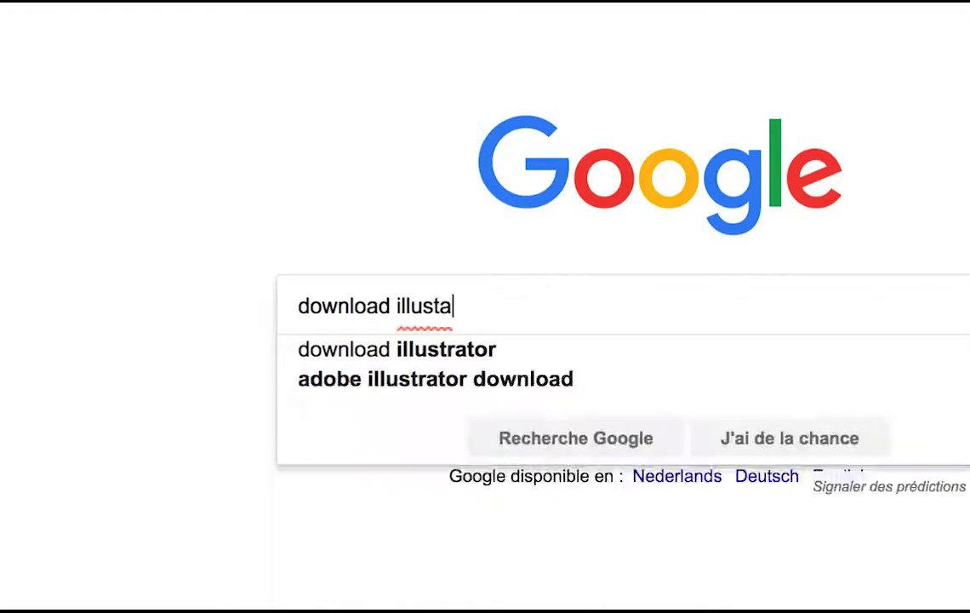
key(BackSpace)
key(BackSpace)
text(rator pattern)
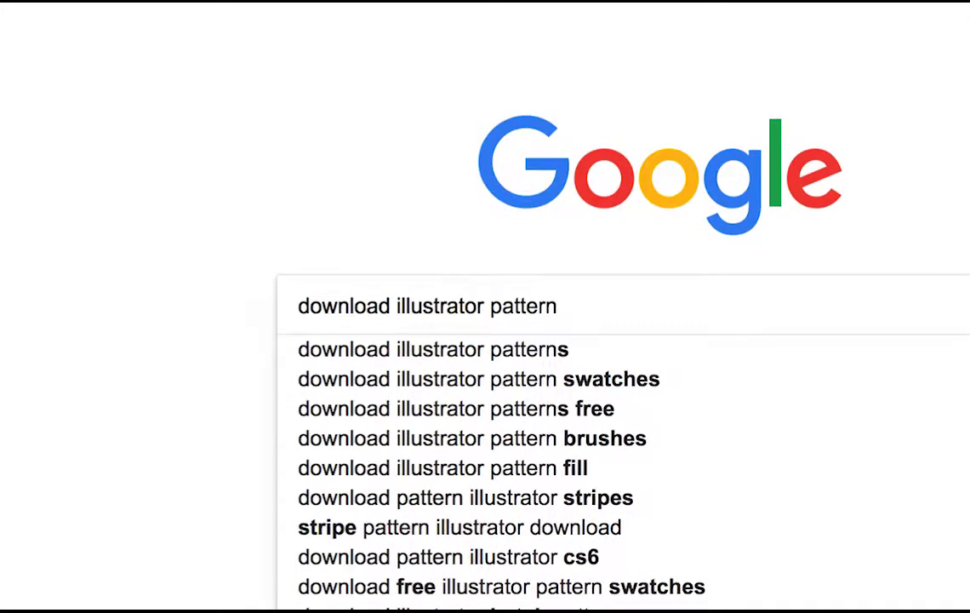
key(Return)
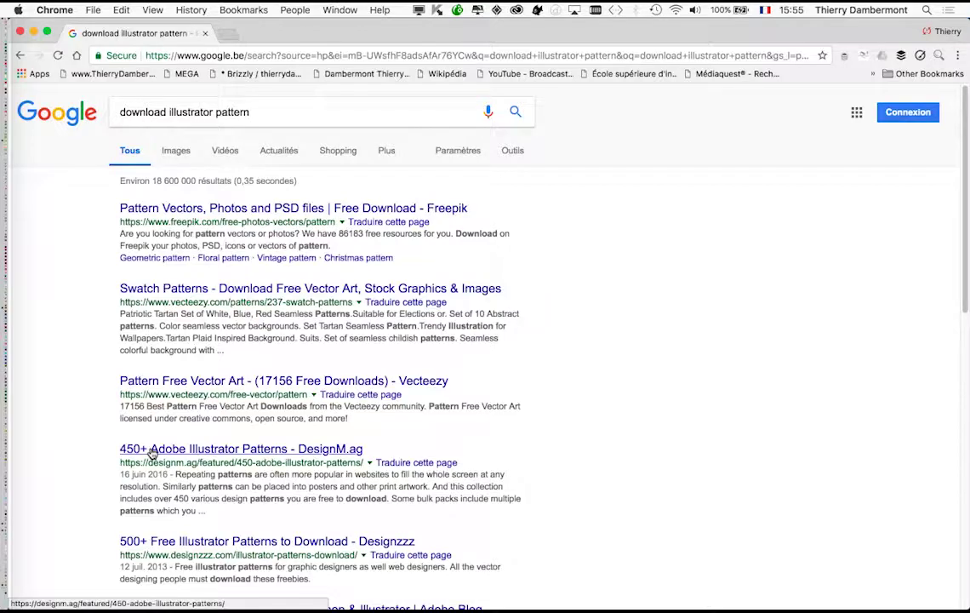
Step: Open the DesignM.ag result "450+ Adobe Illustrator Patterns" in a new tab and look through its pattern packs
super+click(152, 453)
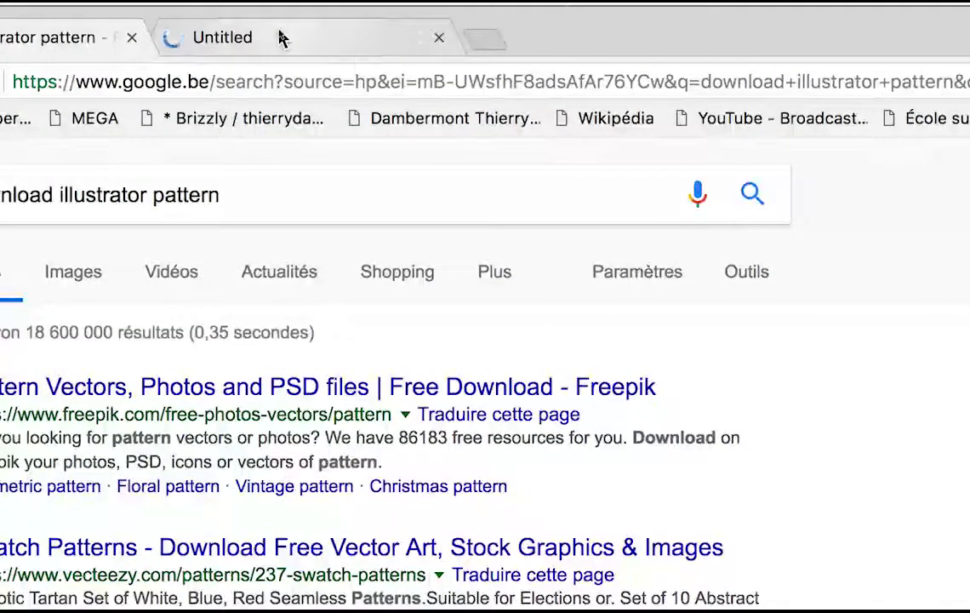
click(281, 34)
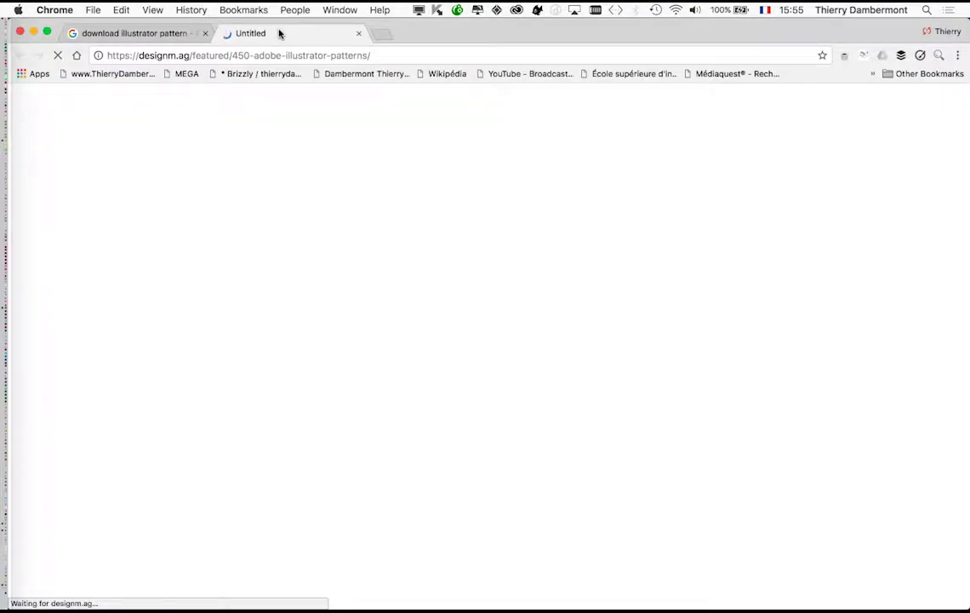
scroll(533, 367, down, 3)
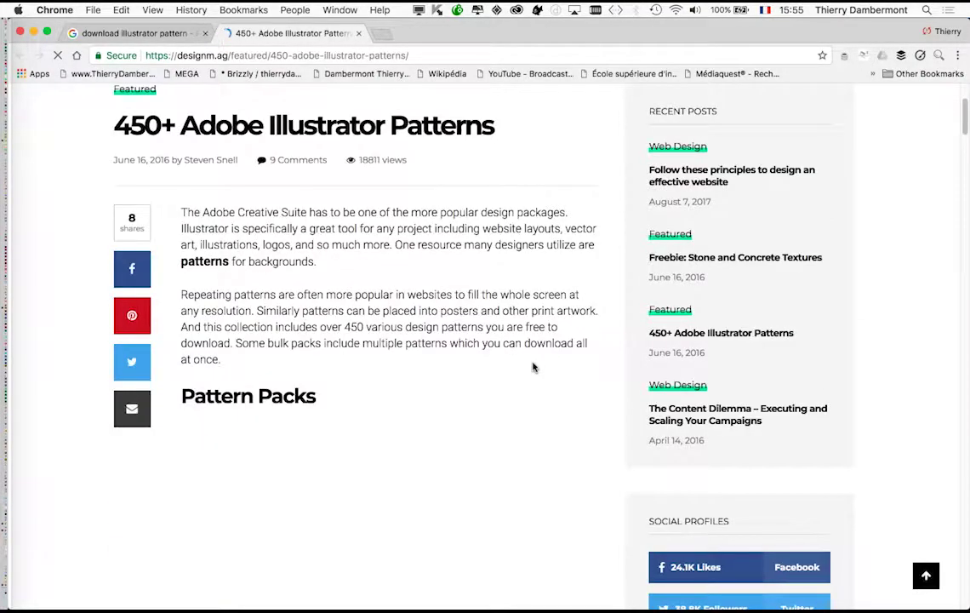
scroll(533, 367, down, 2)
scroll(533, 368, down, 10)
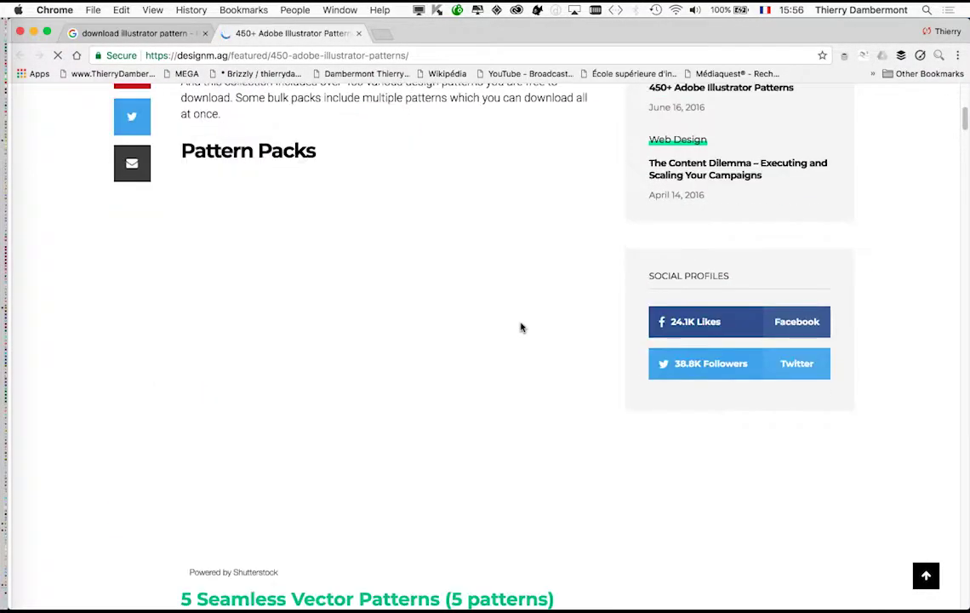
scroll(521, 329, down, 15)
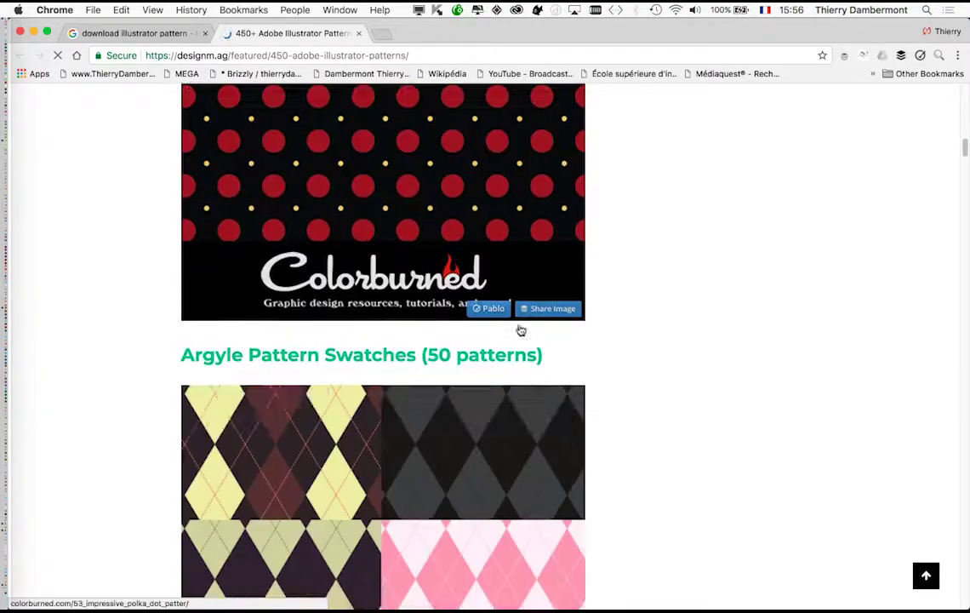
scroll(519, 329, down, 10)
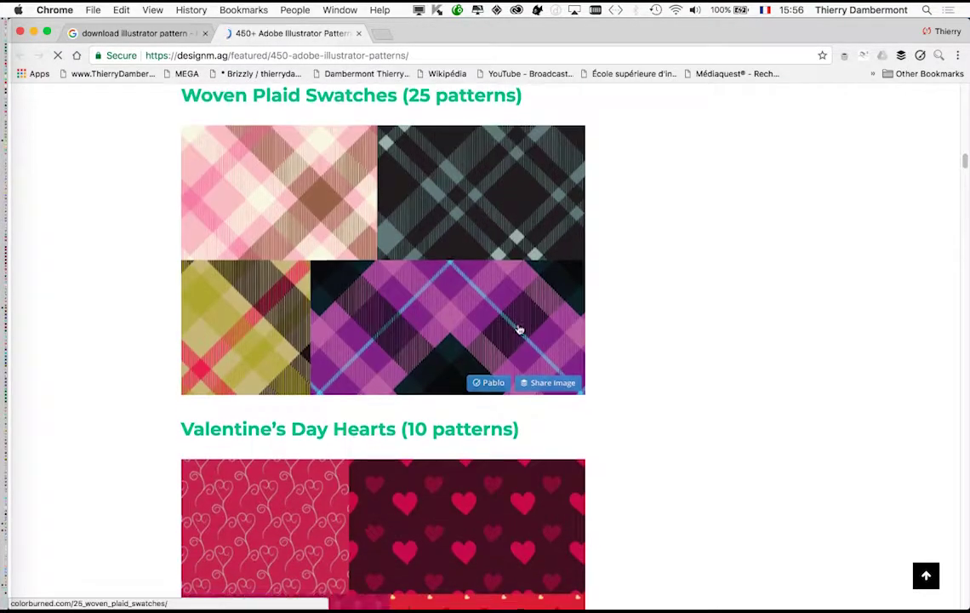
scroll(693, 369, down, 20)
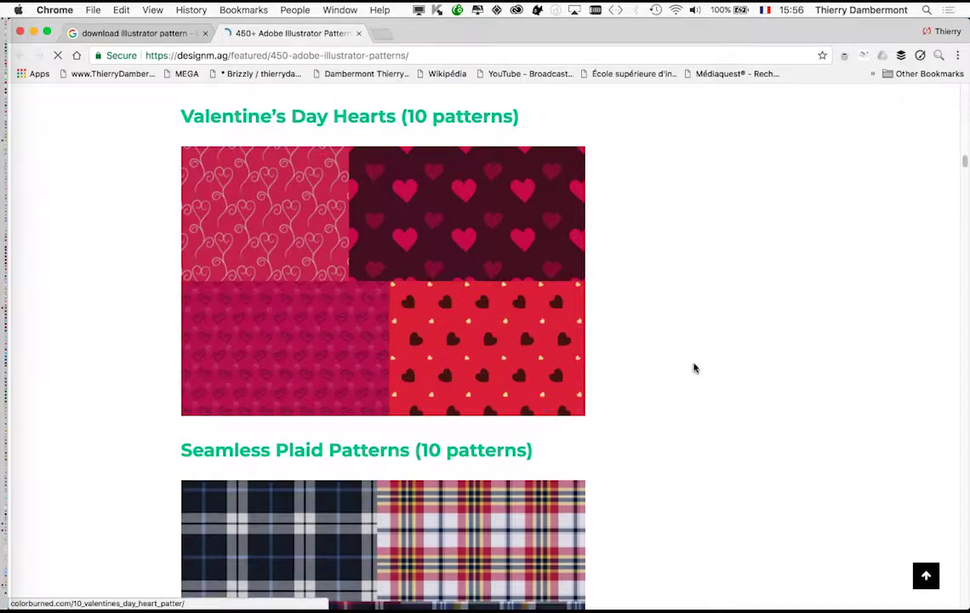
scroll(693, 371, down, 9)
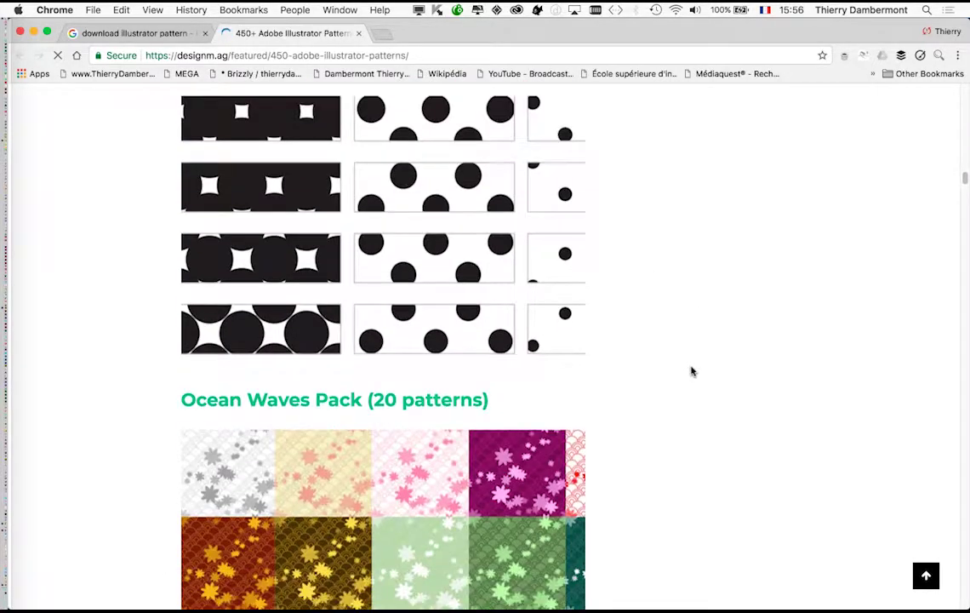
scroll(632, 389, down, 6)
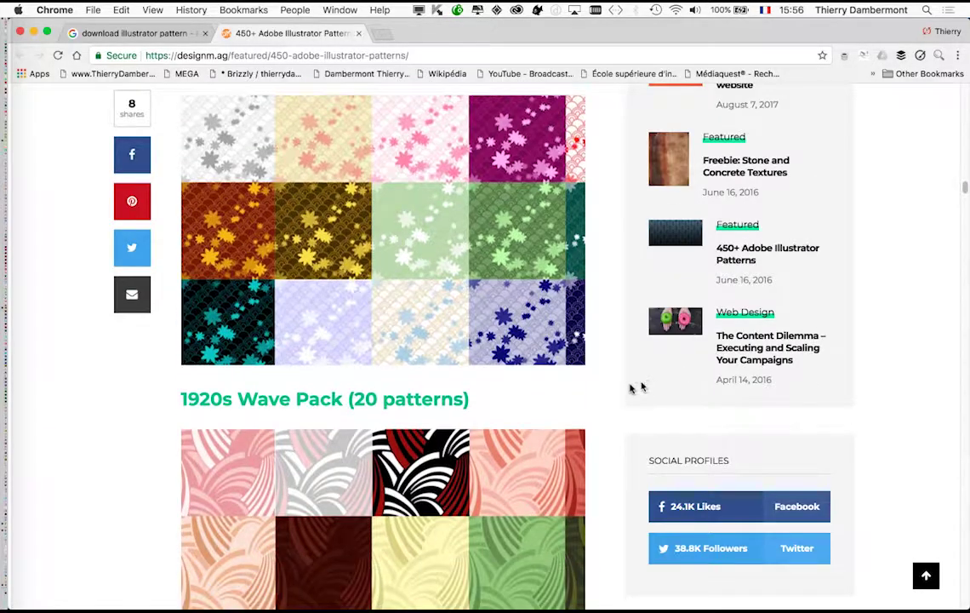
scroll(610, 393, down, 10)
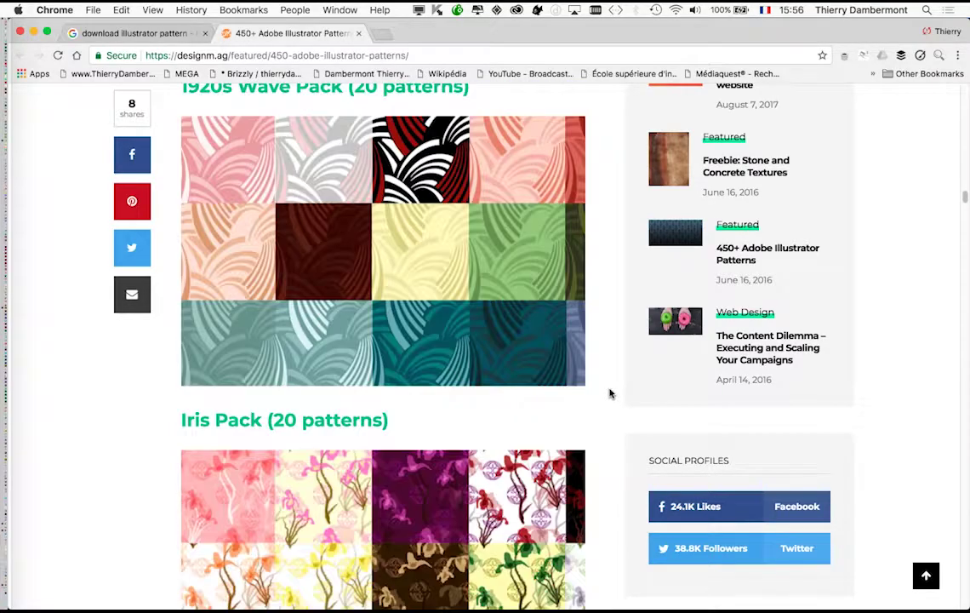
scroll(610, 393, down, 6)
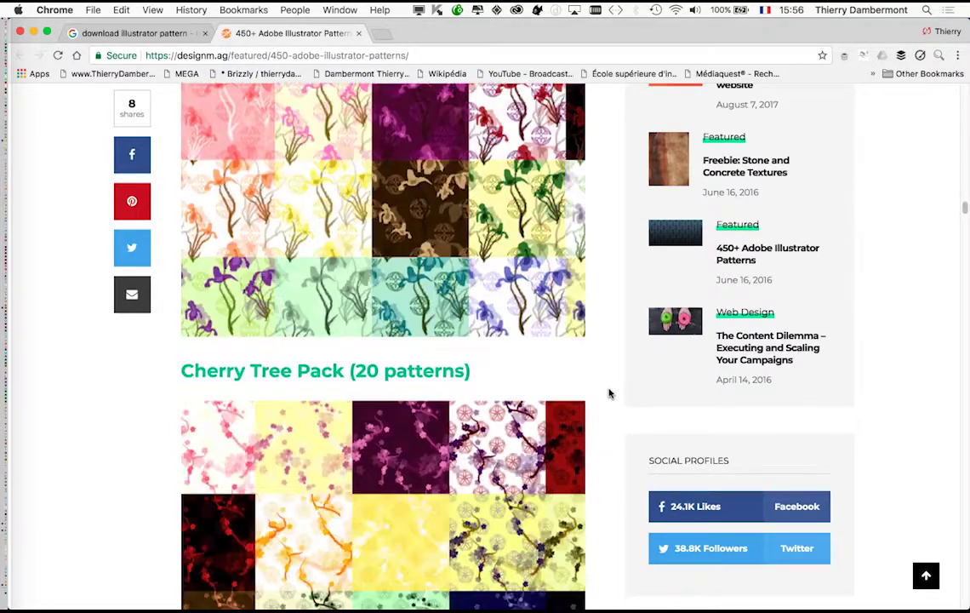
Step: Open the Iris Pack page in a new tab and download its RAR archive
scroll(610, 393, up, 7)
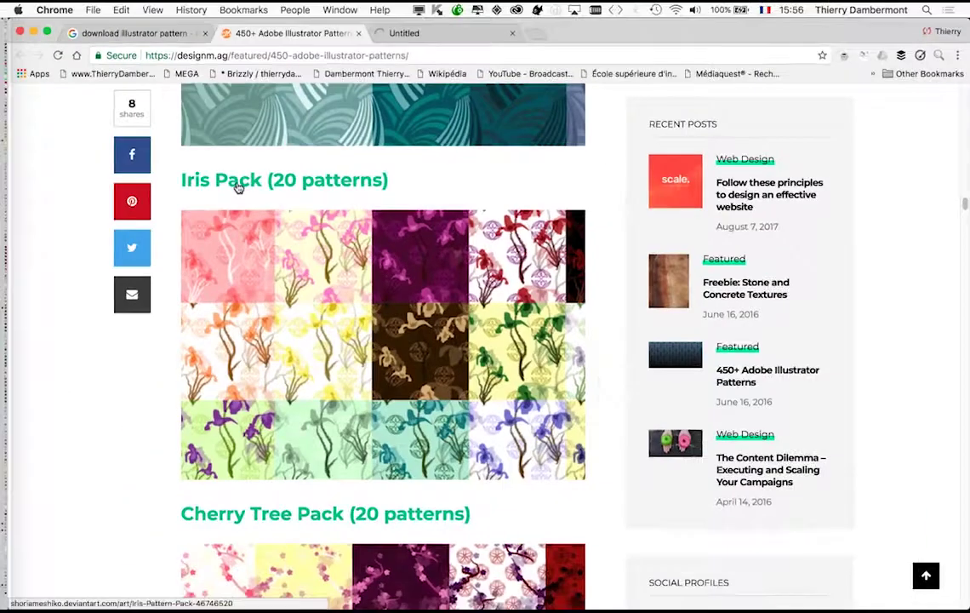
super+click(240, 194)
click(432, 34)
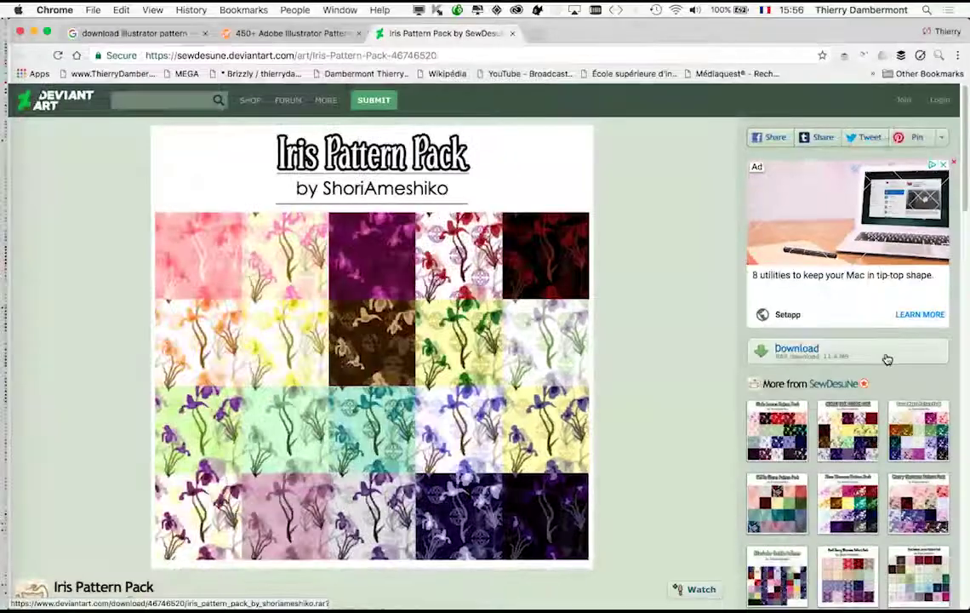
click(889, 368)
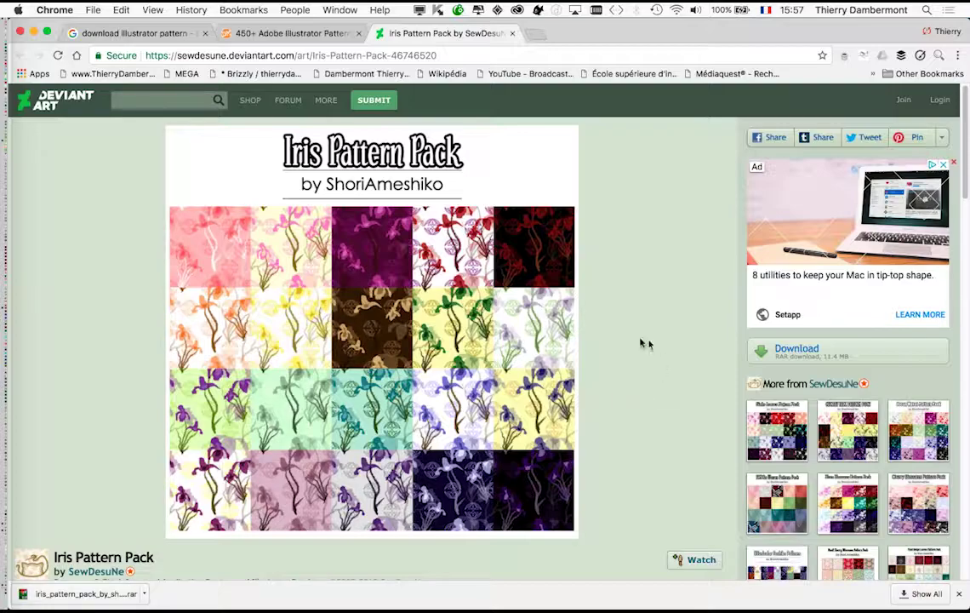
Step: Switch to the Downloads folder in Finder, expand iris_pattern_pack_by_shoriameshiko and open Iris Illustrator Patterns.ai in Illustrator
key(super+Tab)
key(super+Tab)
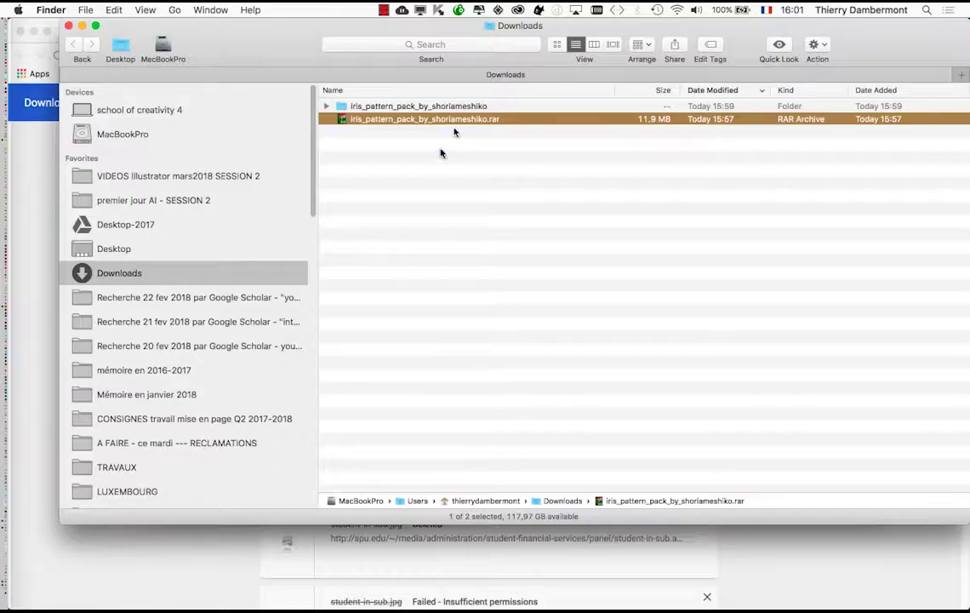
click(381, 146)
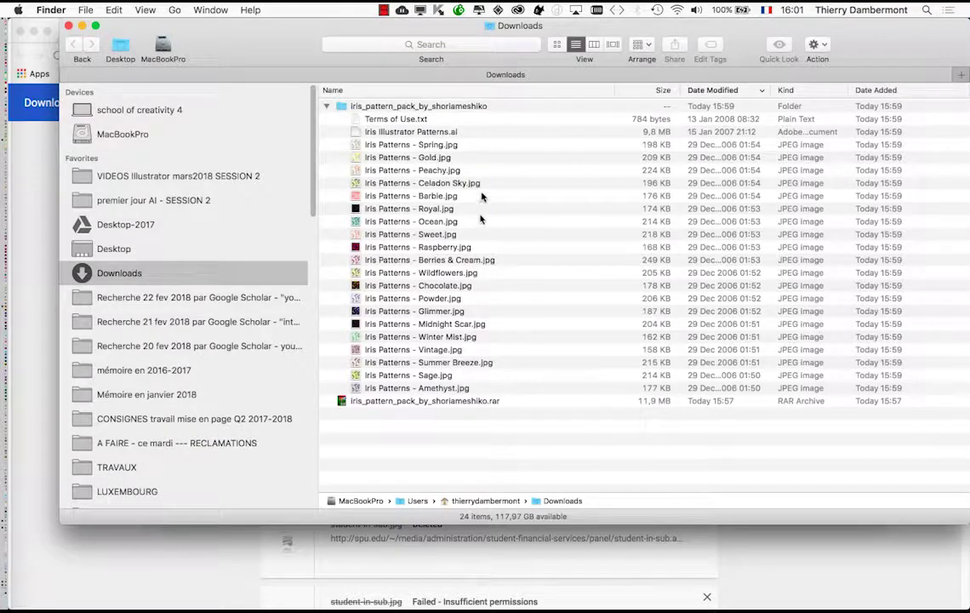
click(471, 132)
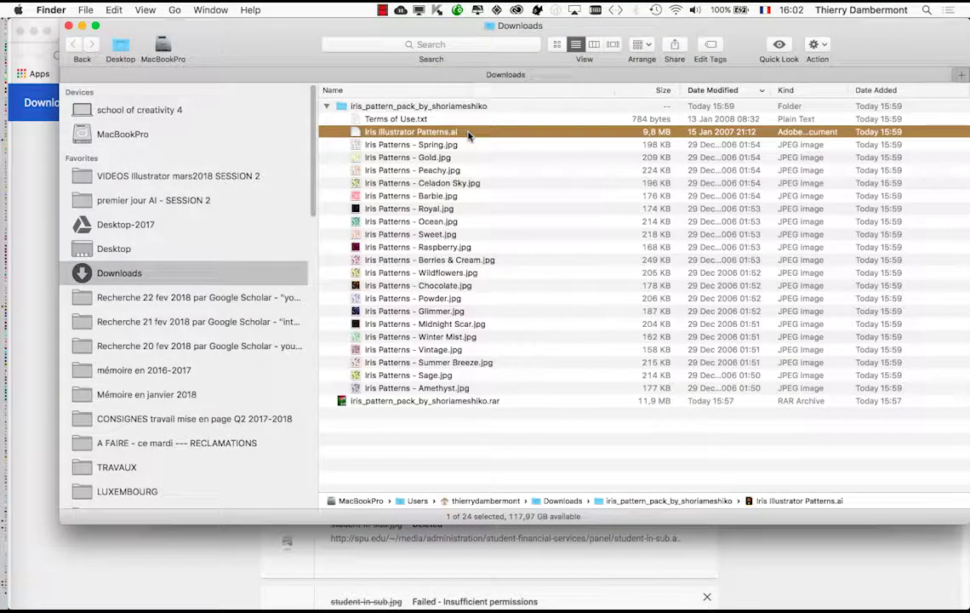
double_click(469, 136)
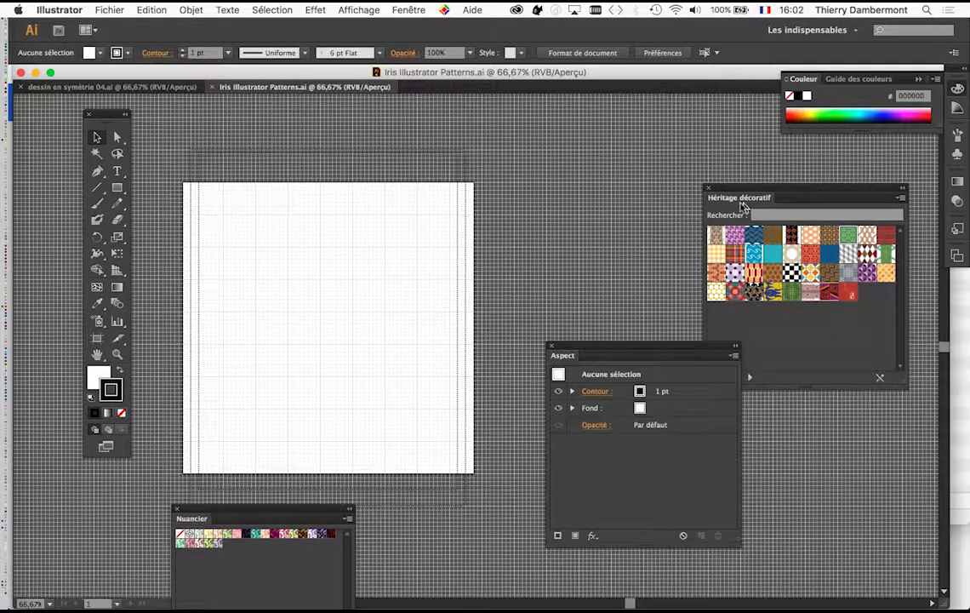
Step: Place the Nuancier panel beside the artboard and show its swatches as larger thumbnails
drag(283, 511, 599, 161)
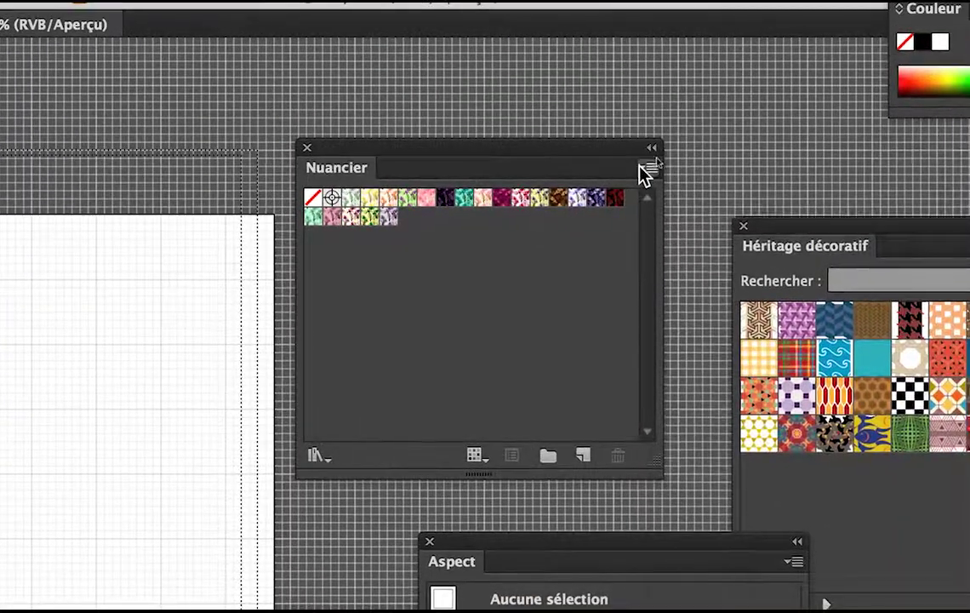
click(647, 171)
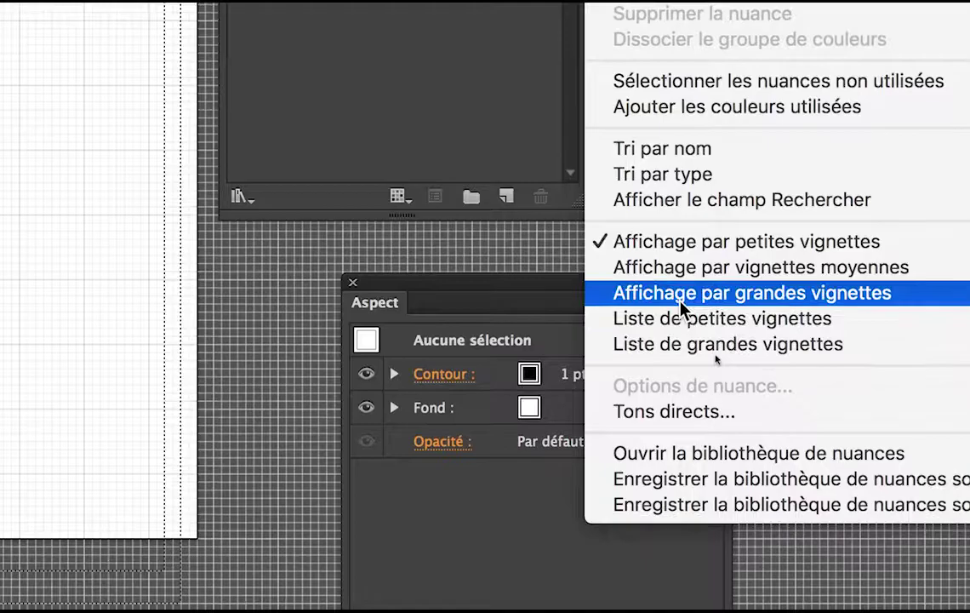
click(681, 305)
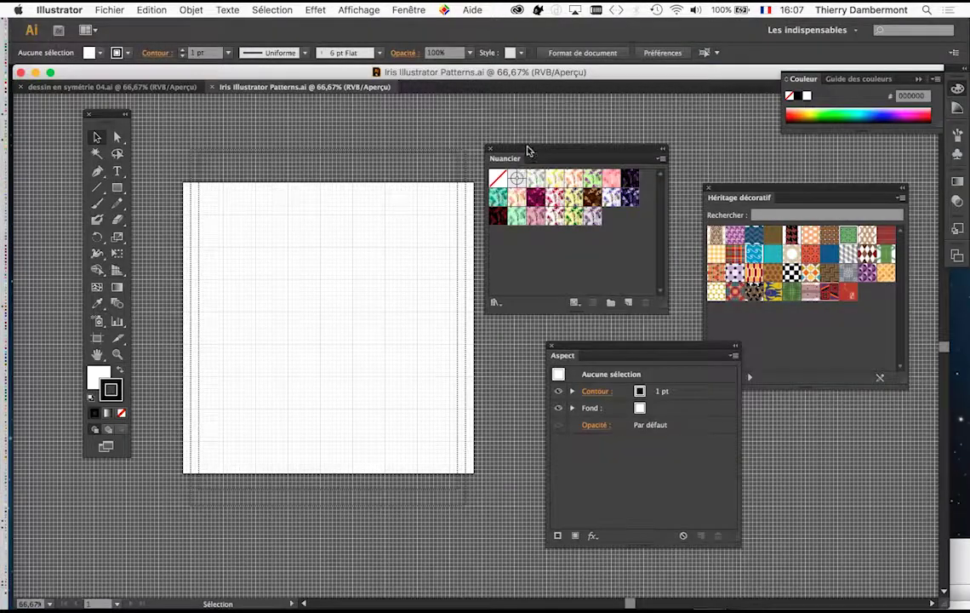
drag(528, 148, 503, 128)
Step: Draw a small rectangle in the upper-left part of the artboard with the Rectangle tool
key(alt+super+8)
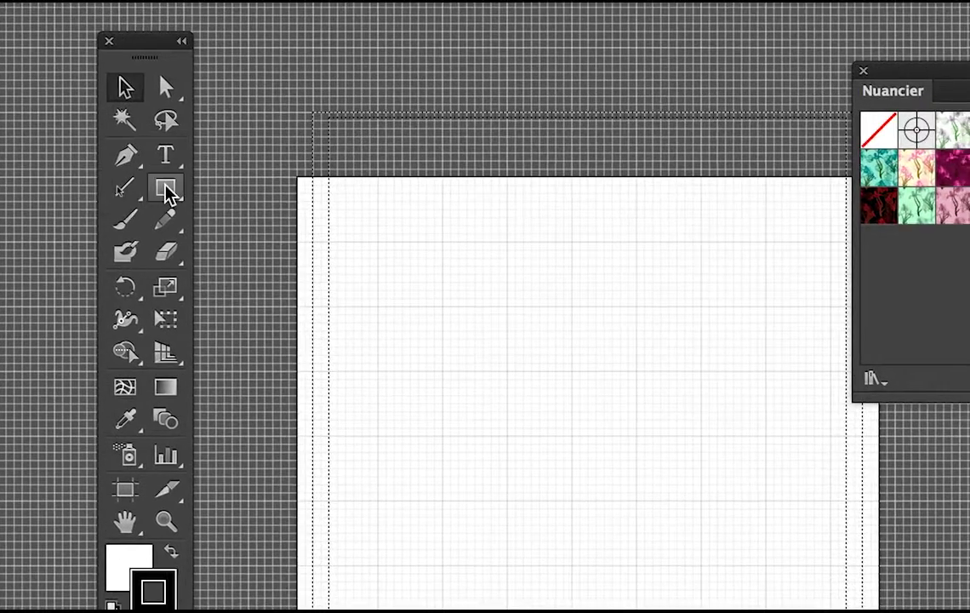
click(167, 190)
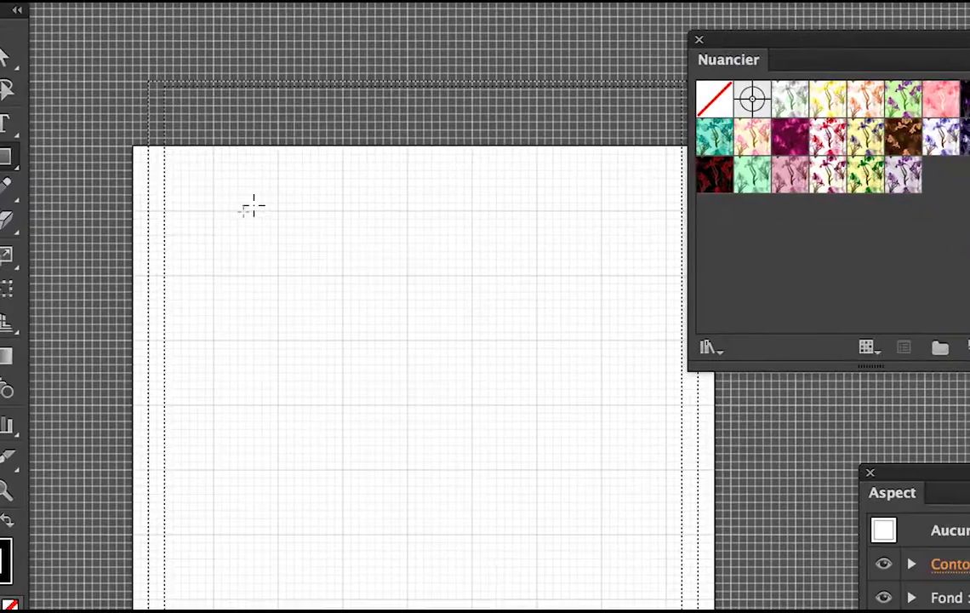
drag(253, 207, 347, 314)
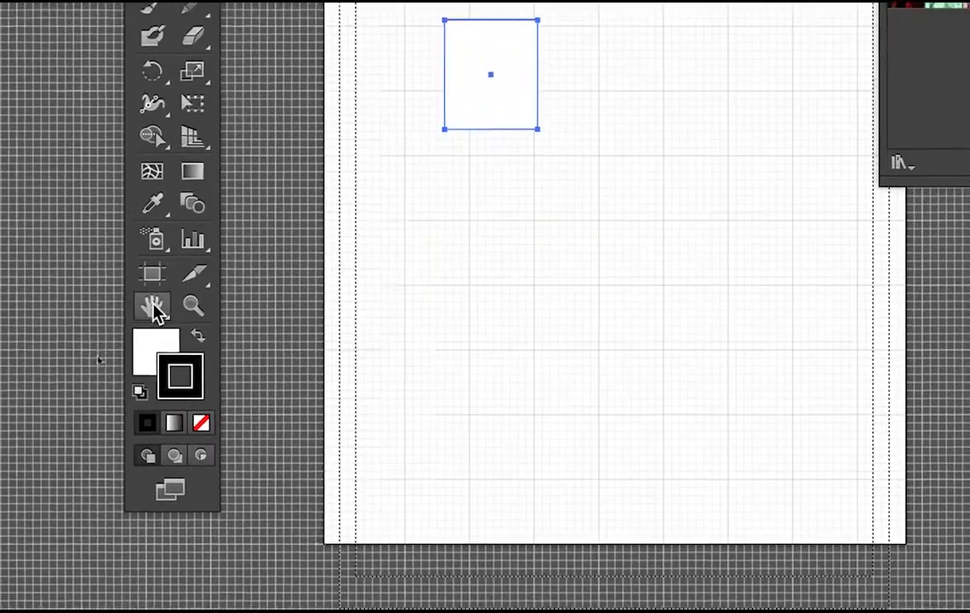
Step: Move the Nuancier panel closer to the rectangle and fill the rectangle with the turquoise iris pattern swatch
click(166, 341)
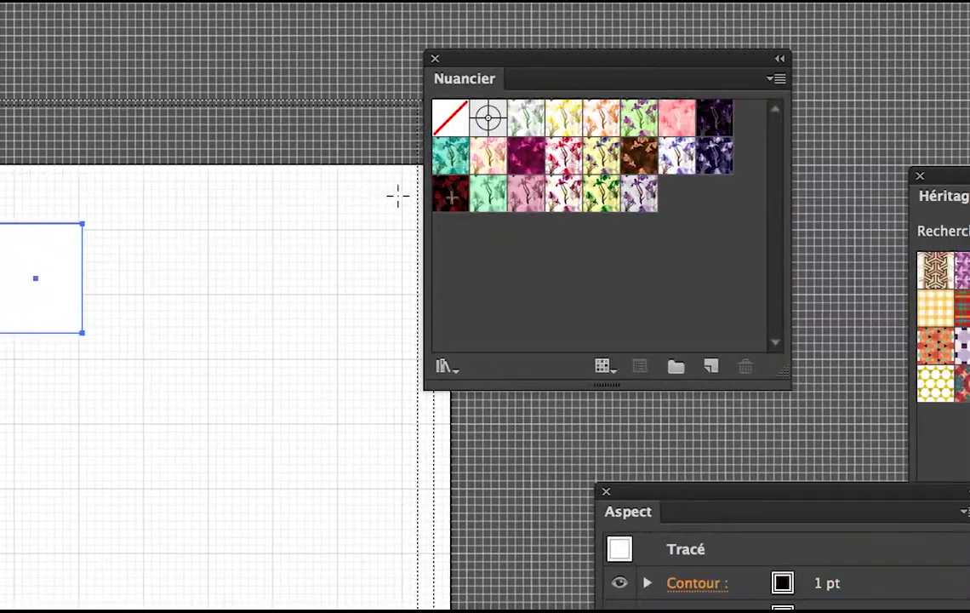
drag(449, 74, 162, 141)
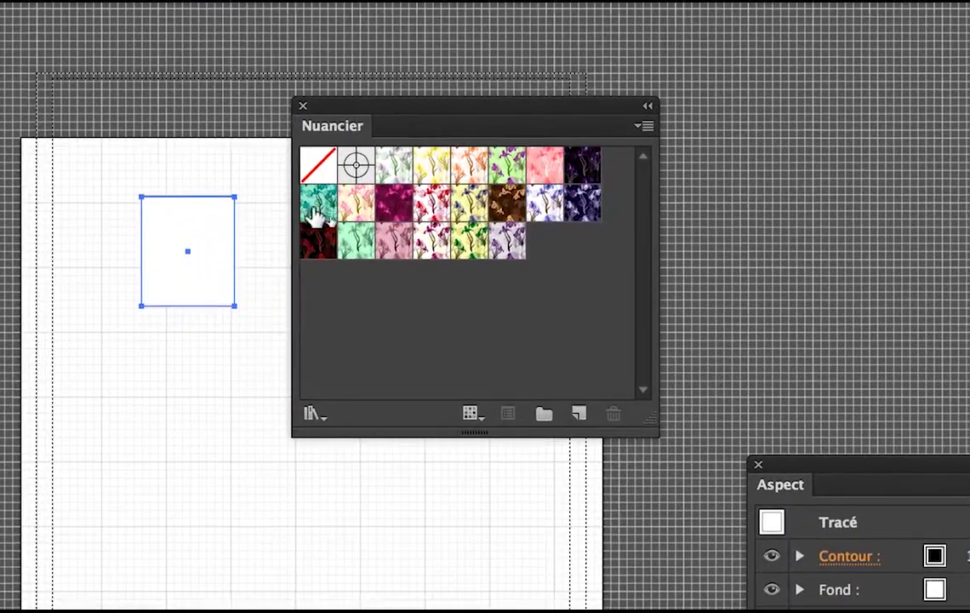
click(316, 261)
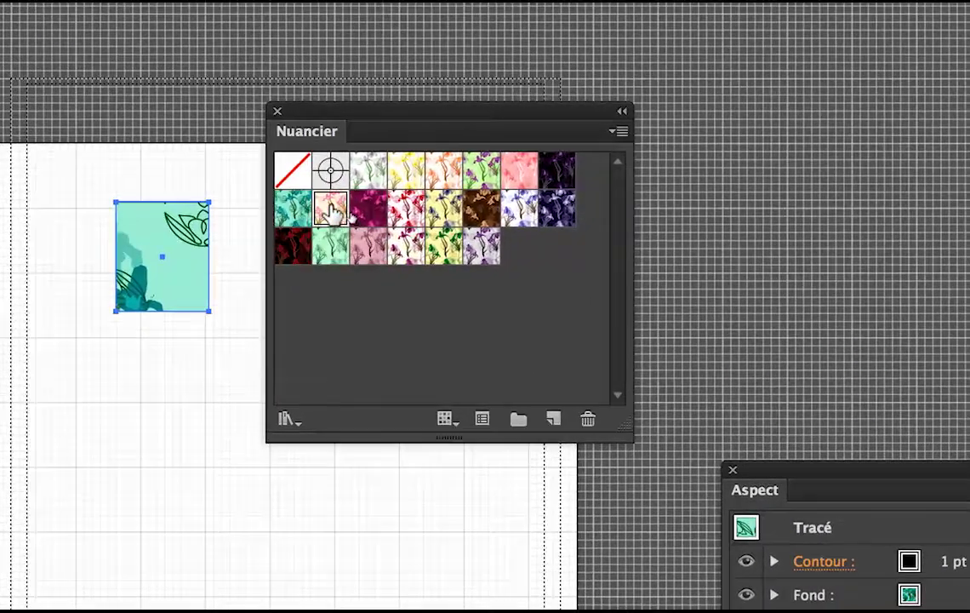
Step: Fill the small rectangle with the pink-and-yellow iris pattern and enlarge it with Free Transform to cover most of the artboard
click(345, 205)
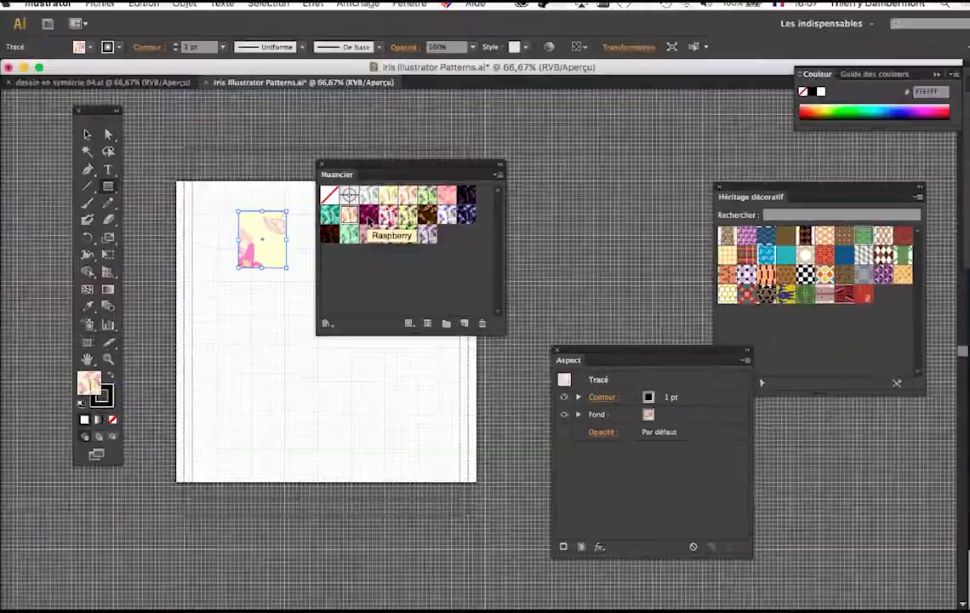
drag(364, 166, 596, 149)
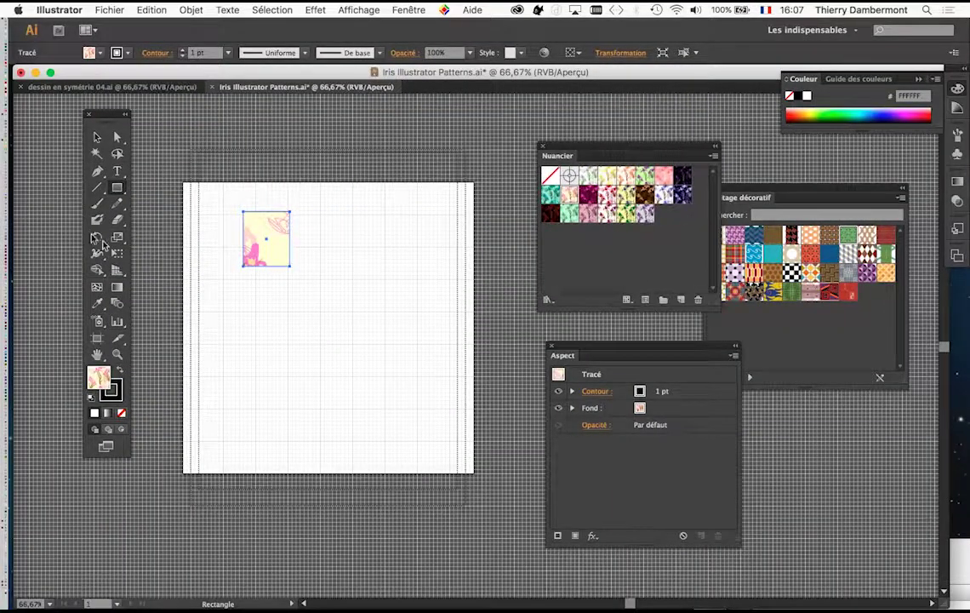
click(119, 253)
drag(291, 268, 433, 394)
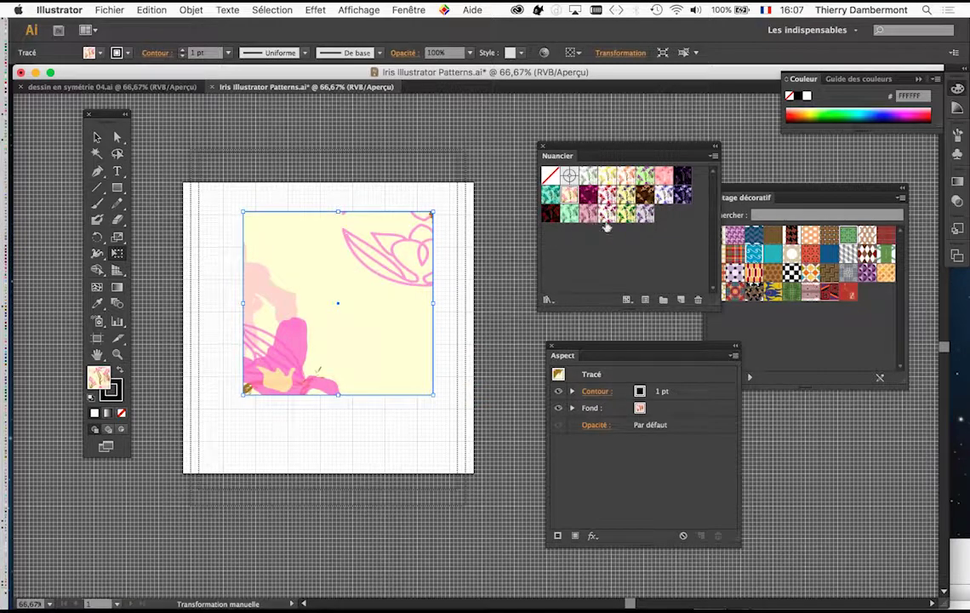
Step: Try the Wildflowers and red-on-white iris swatches as the enlarged rectangle's fill
click(607, 213)
click(619, 211)
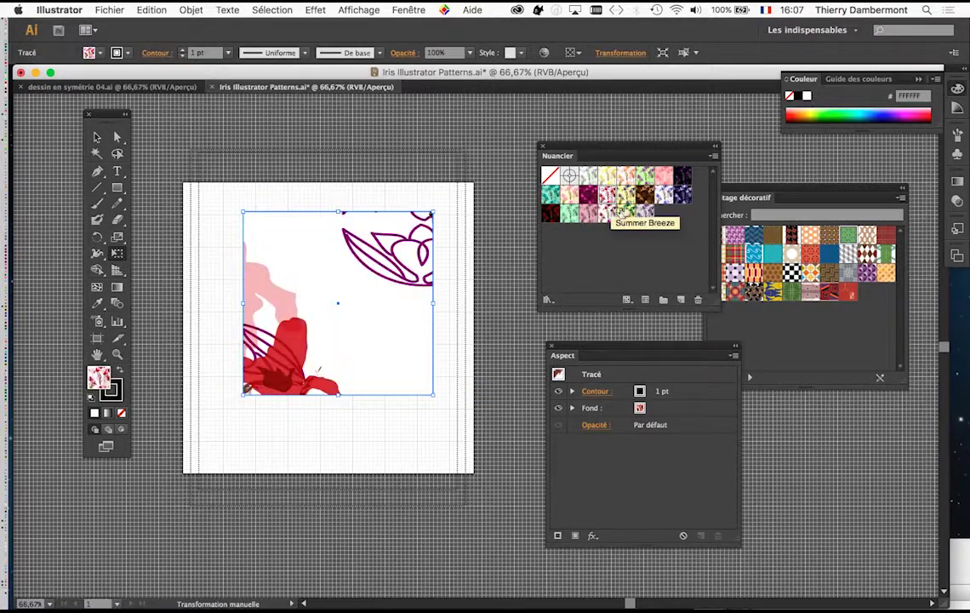
click(625, 194)
click(606, 194)
key(v)
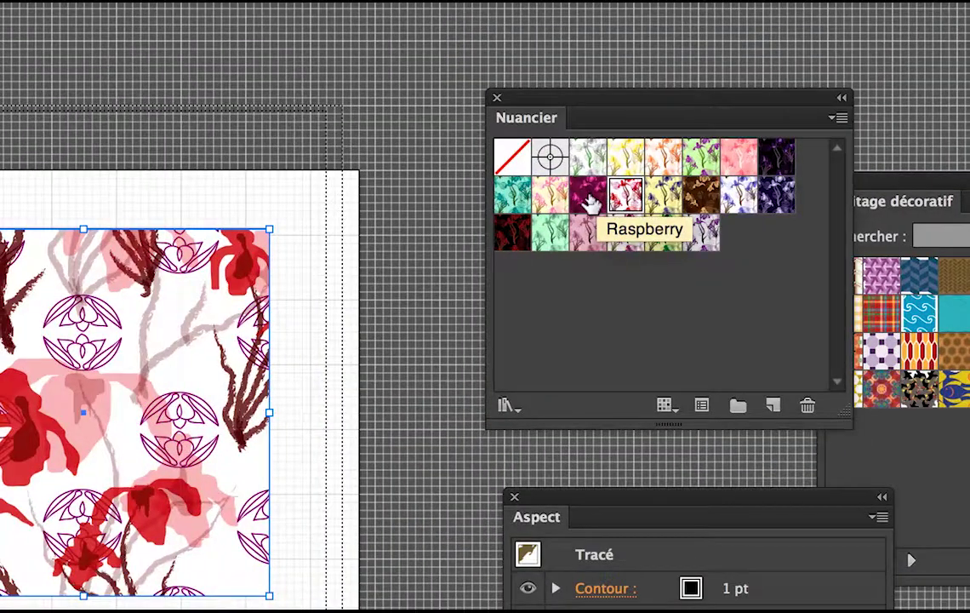
Step: Try the pink, turquoise and brown iris swatches on the rectangle and fill it with Wildflowers
click(588, 196)
click(544, 197)
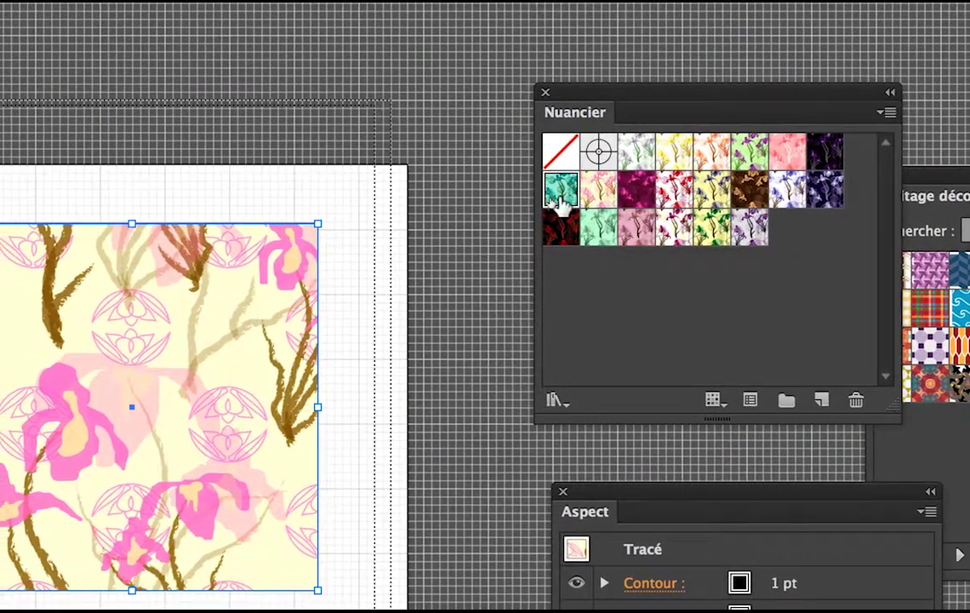
click(542, 194)
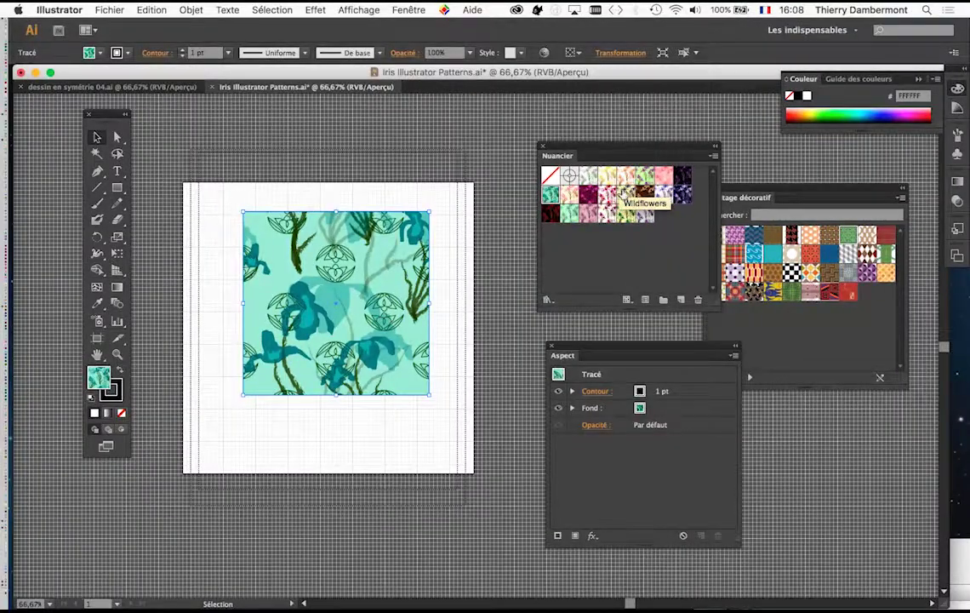
click(626, 194)
click(646, 195)
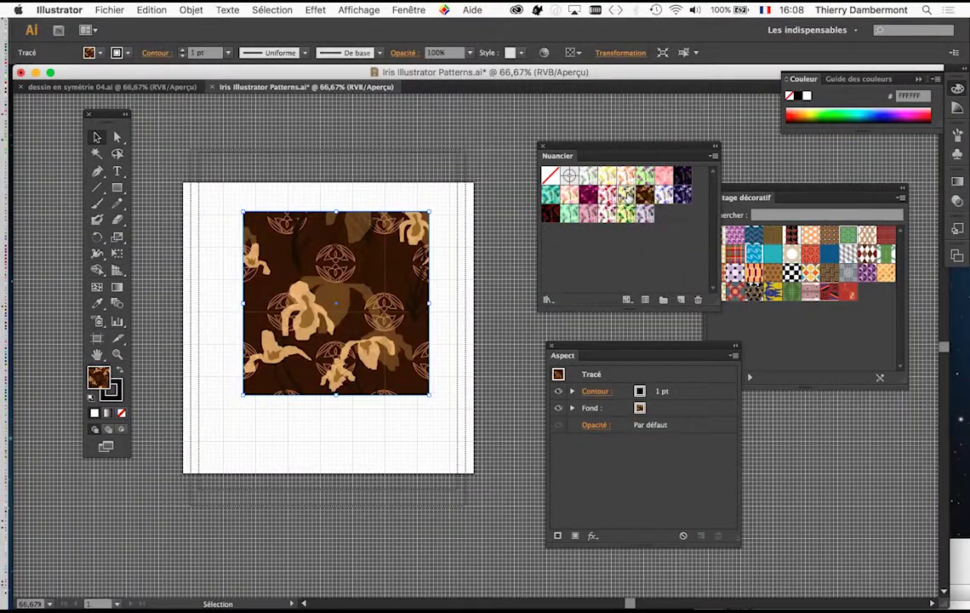
click(626, 194)
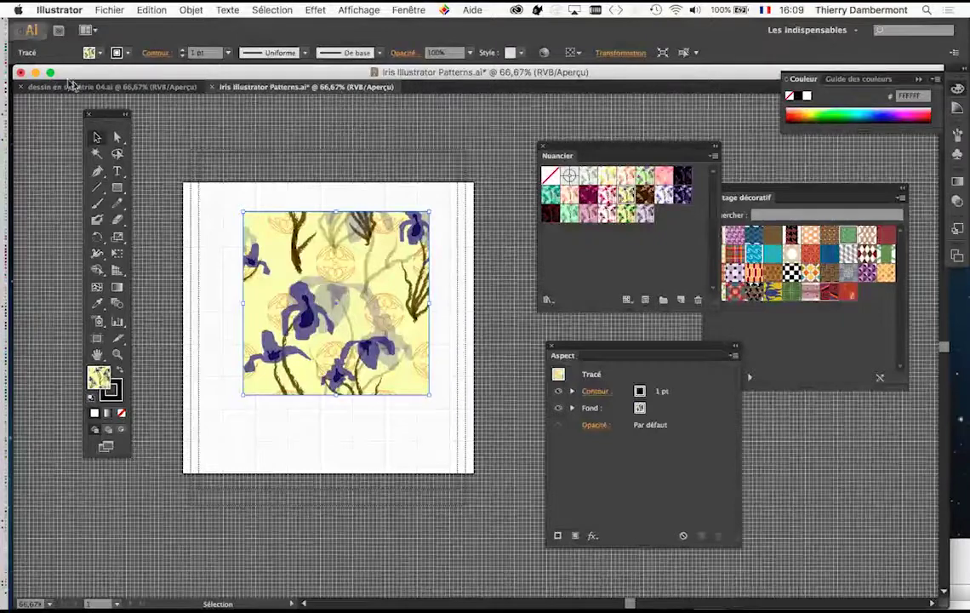
Step: After a glance at dessin en symétrie 04.ai, try the mauve, dark red and purple iris swatches on the rectangle and refill it with Wildflowers
click(86, 88)
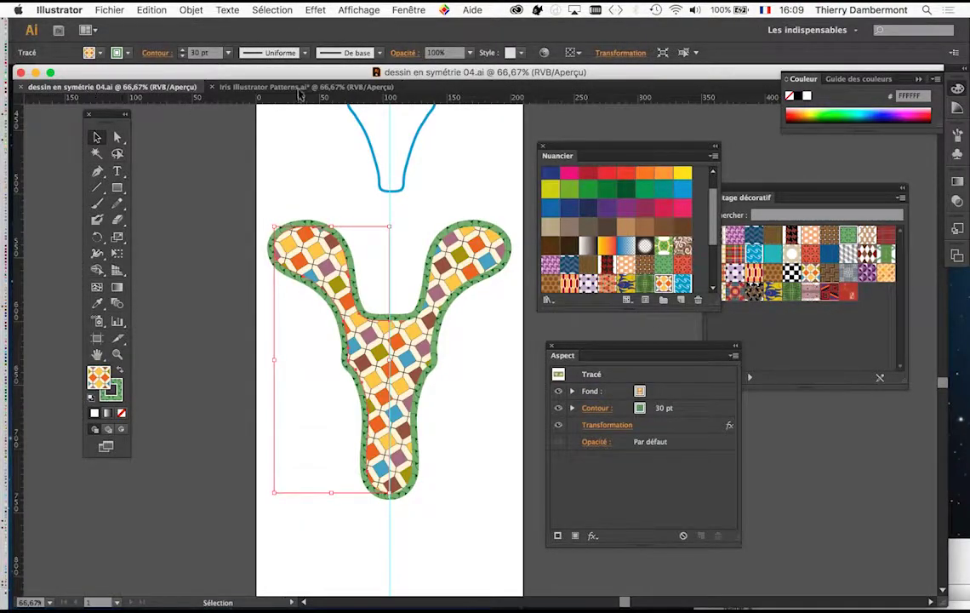
click(299, 88)
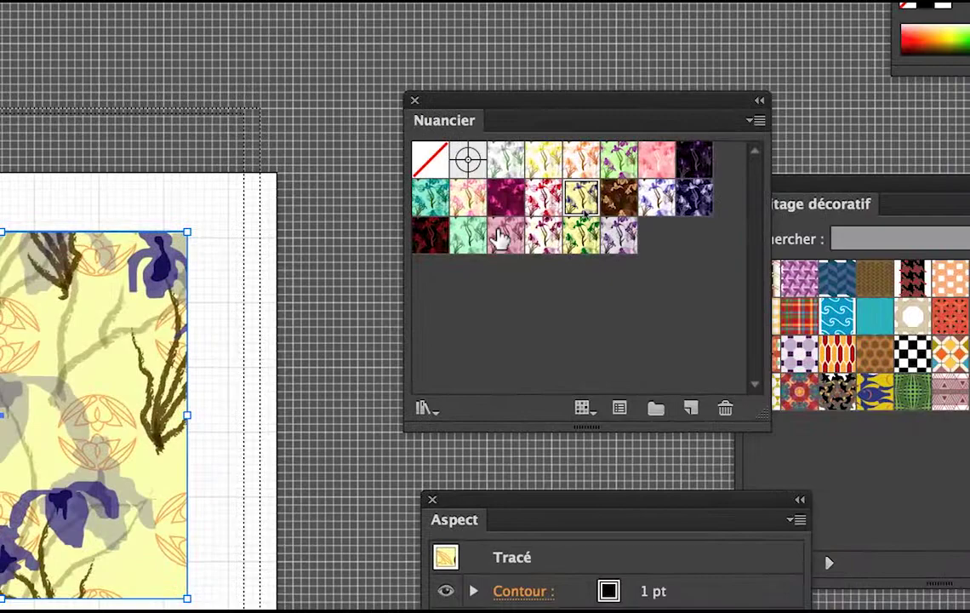
click(500, 238)
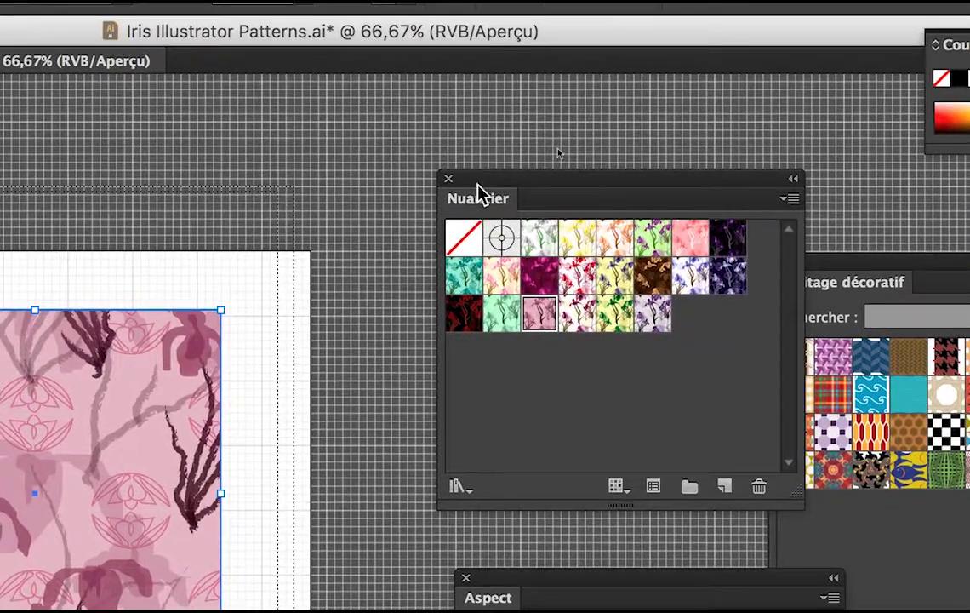
drag(479, 194, 392, 245)
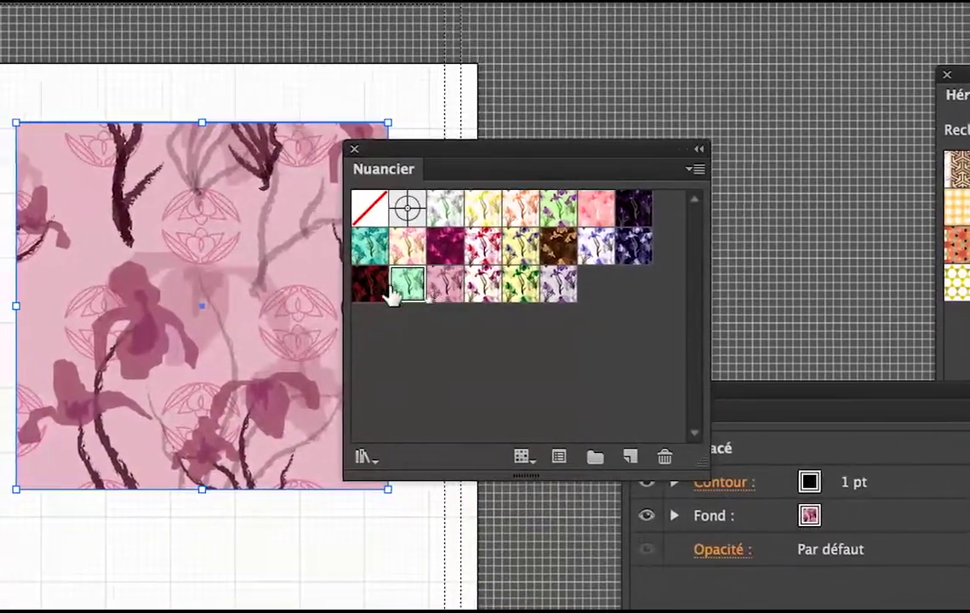
click(402, 289)
click(376, 284)
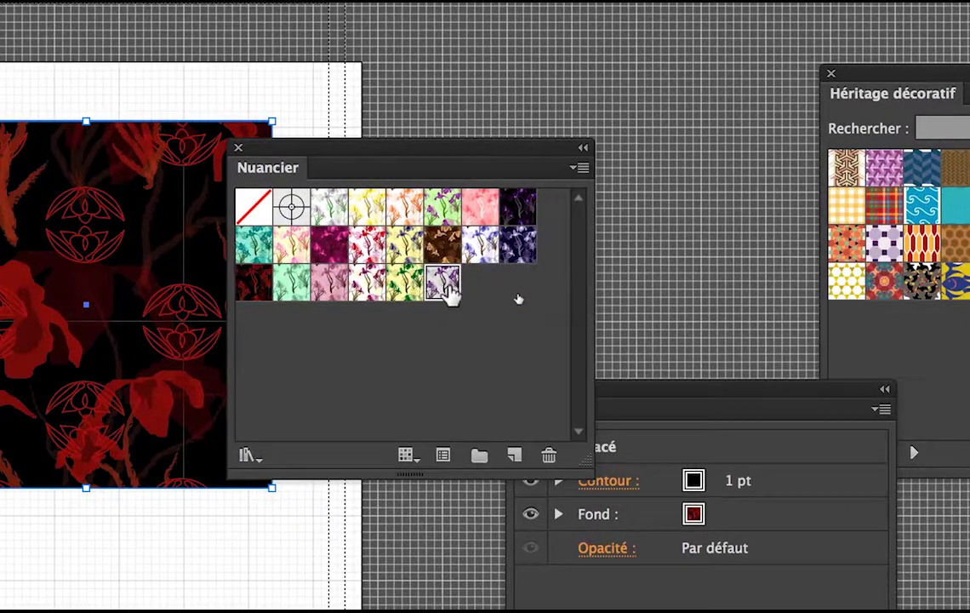
click(447, 294)
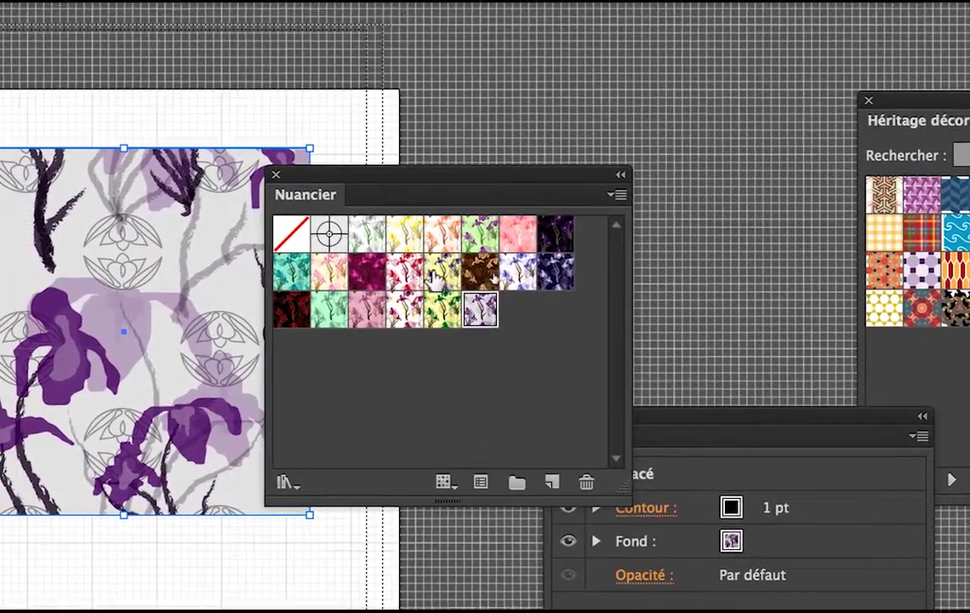
click(434, 276)
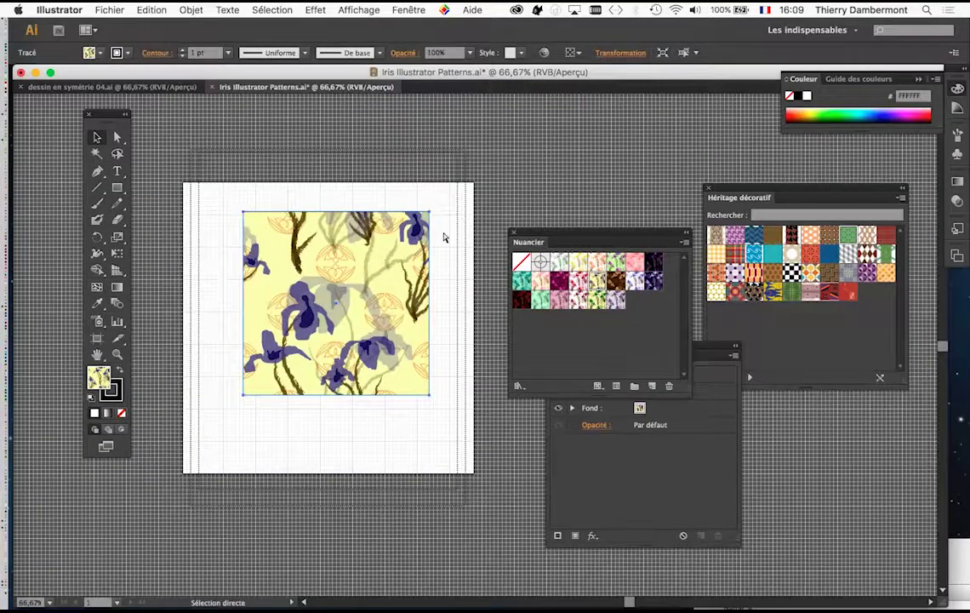
Step: Switch to dessin en symétrie 04.ai and move and enlarge the Nuancier panel until all its swatches show
click(132, 88)
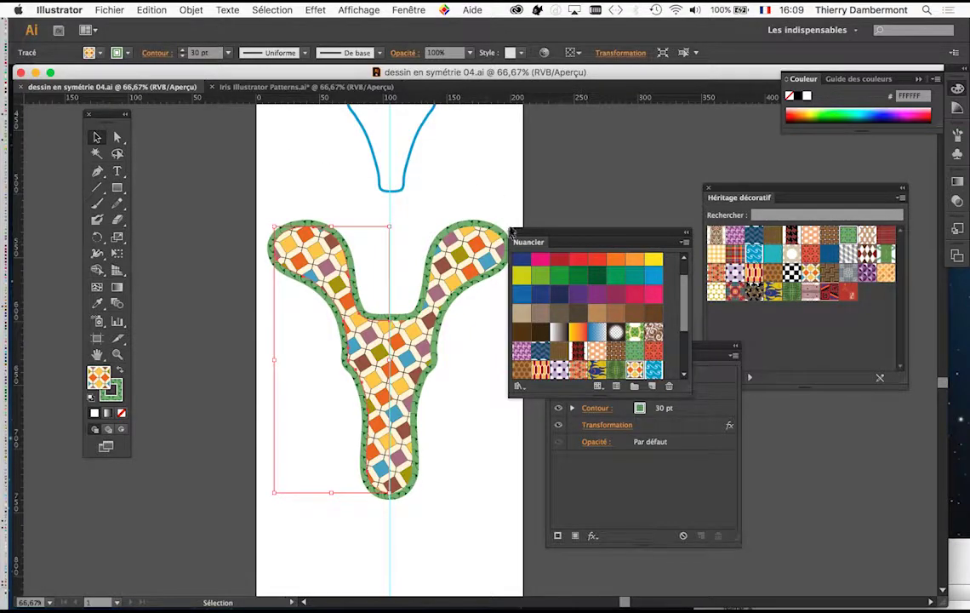
drag(531, 232, 545, 118)
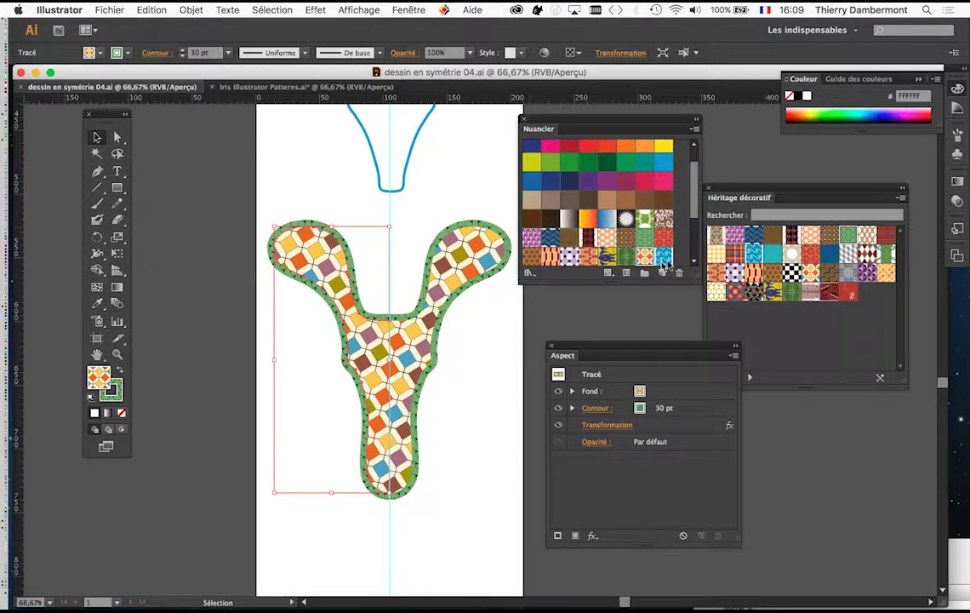
drag(696, 275, 717, 412)
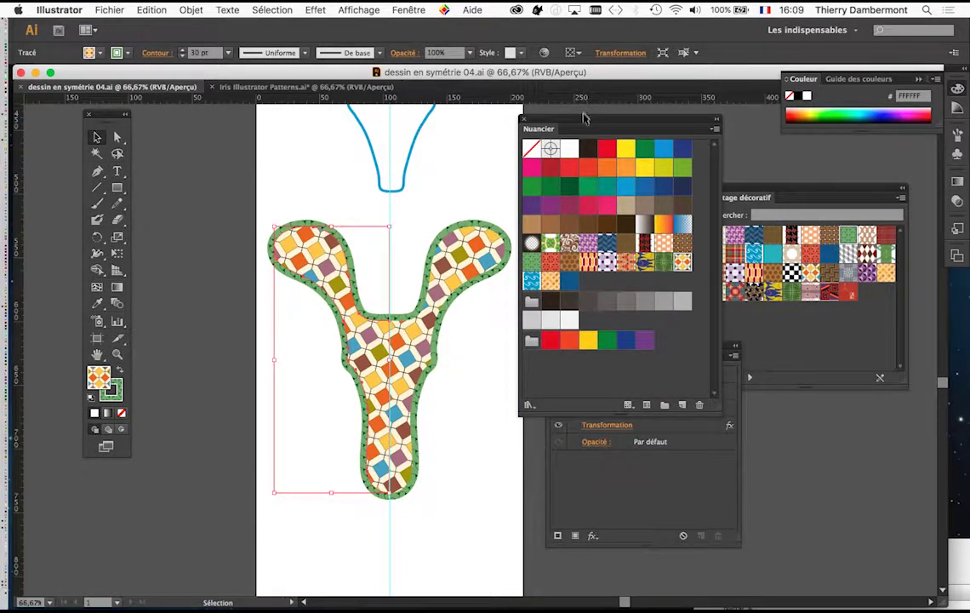
drag(584, 117, 636, 121)
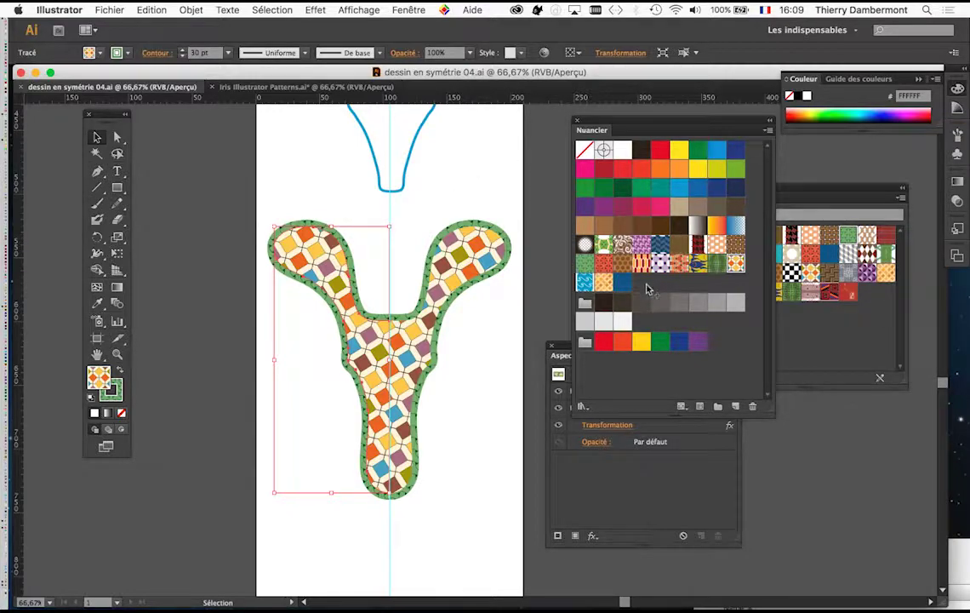
Step: Paste the Wildflowers-filled rectangle to bring its swatch into this document, and delete the pasted rectangle
key(super+shift+a)
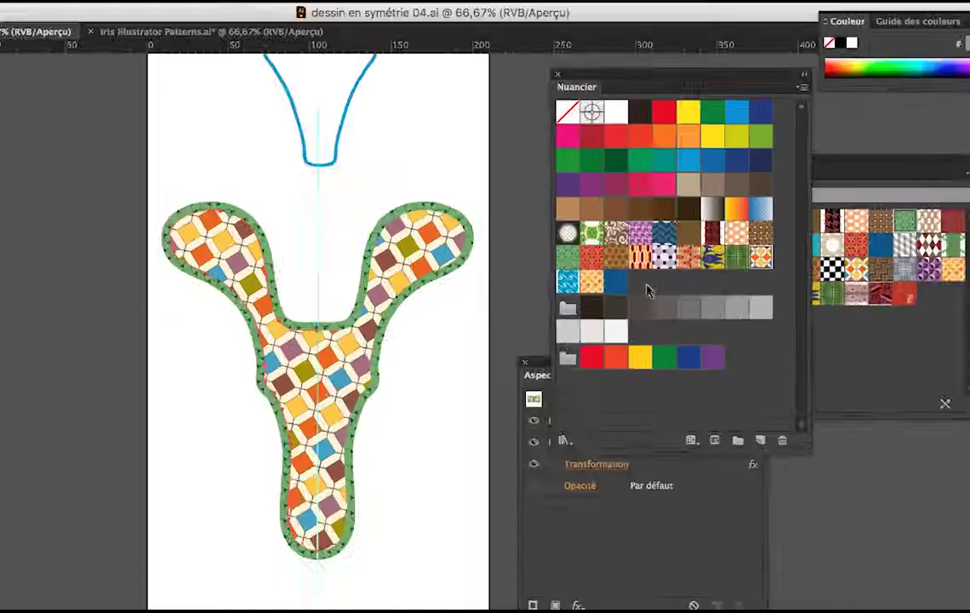
key(super+v)
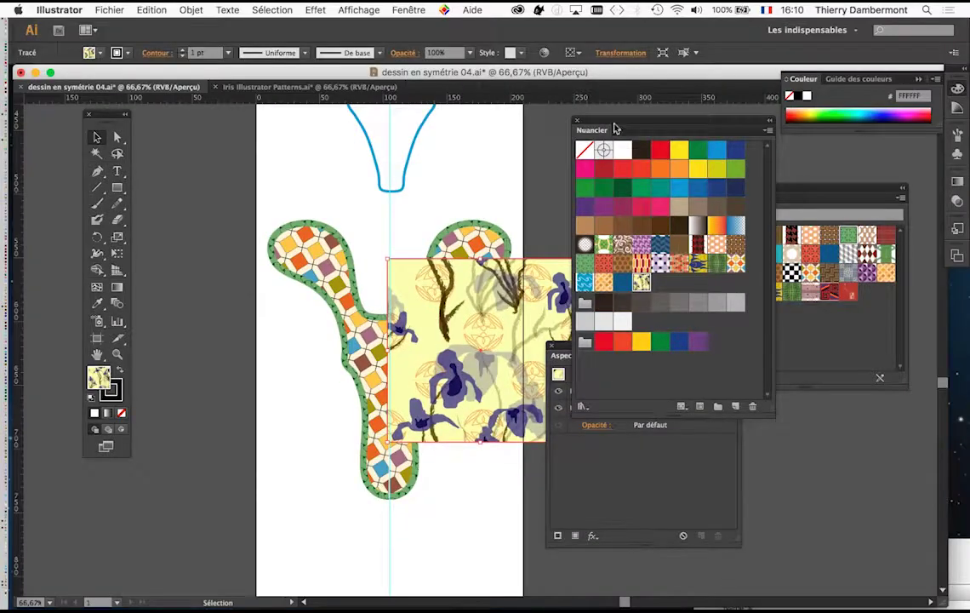
drag(613, 126, 770, 141)
click(542, 235)
click(553, 279)
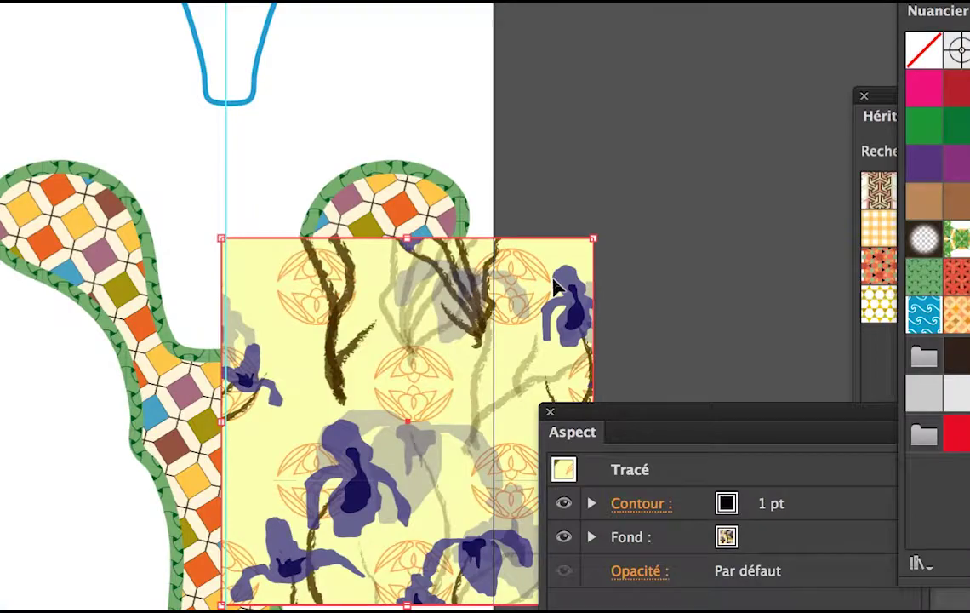
key(Delete)
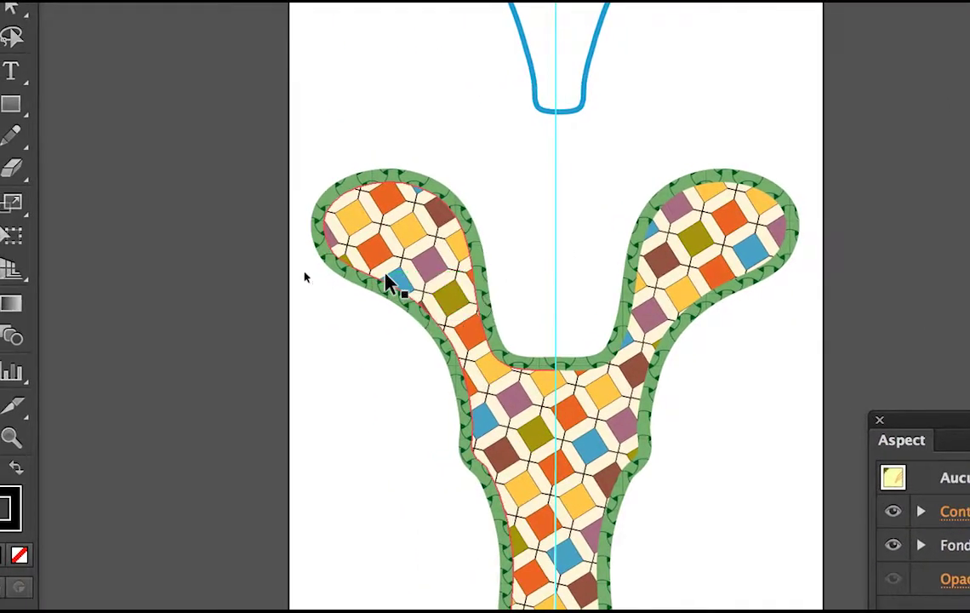
Step: Fill the green-outlined symmetrical shape with the Wildflowers pattern swatch
click(385, 276)
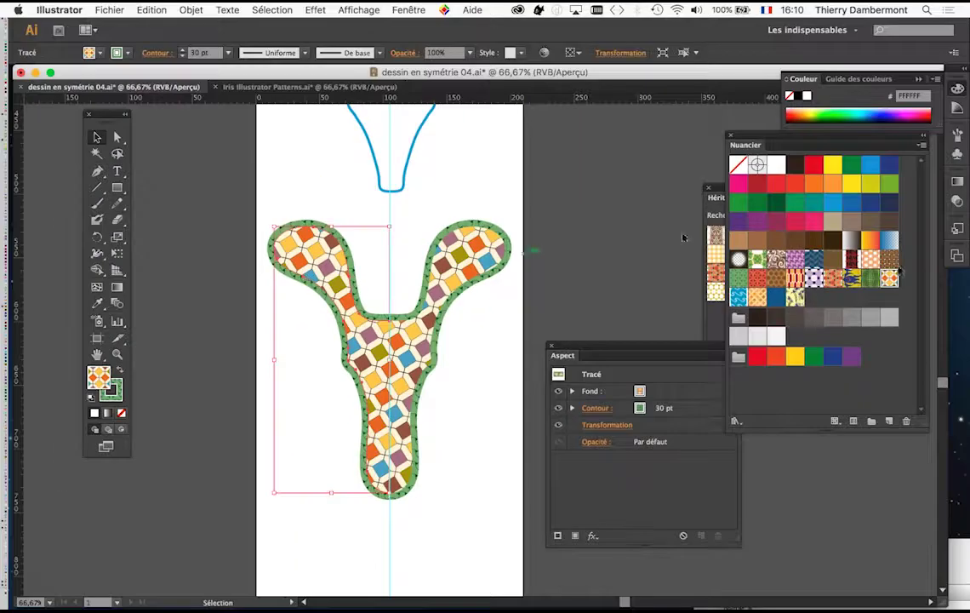
drag(762, 141, 583, 124)
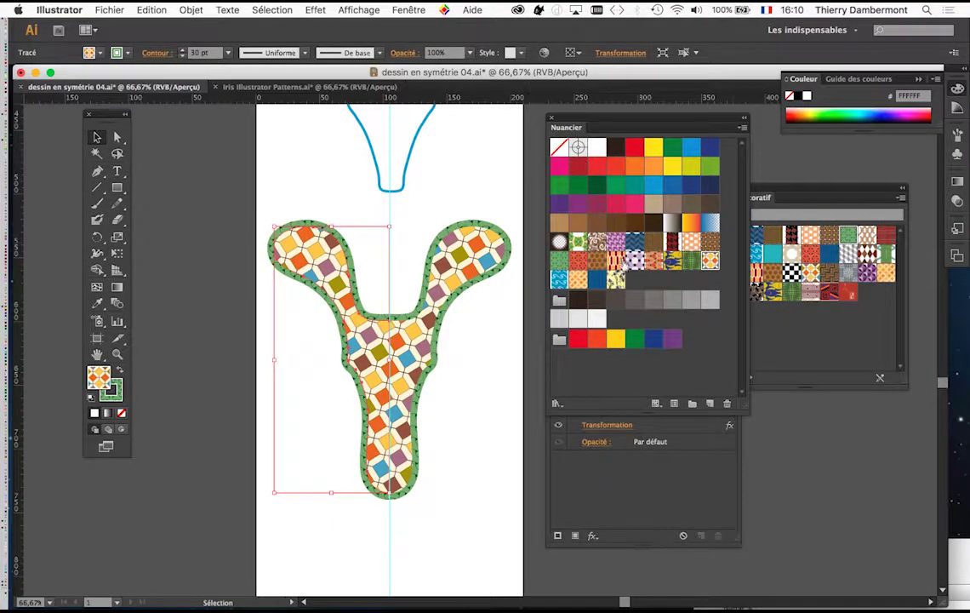
key(alt+super)
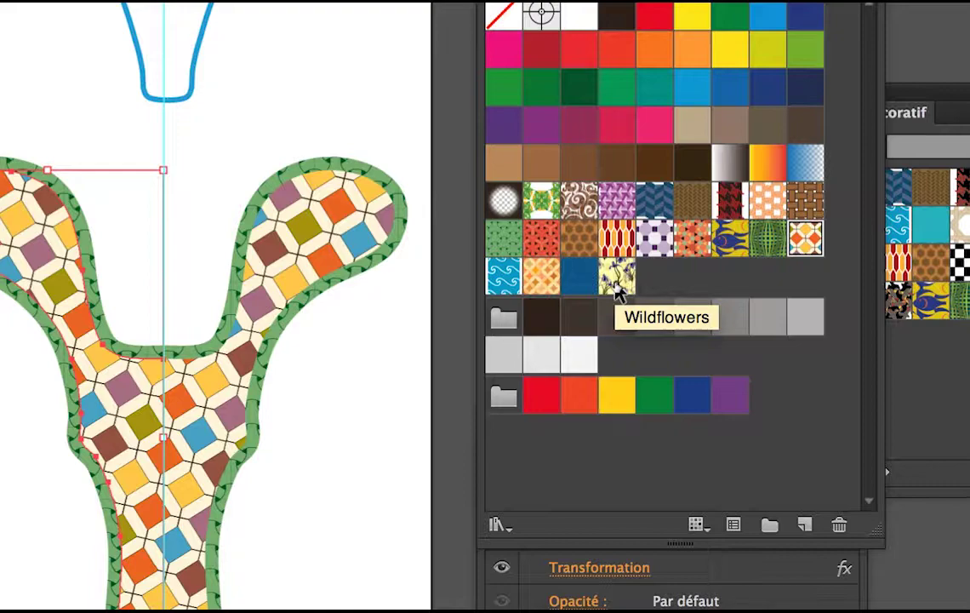
click(617, 277)
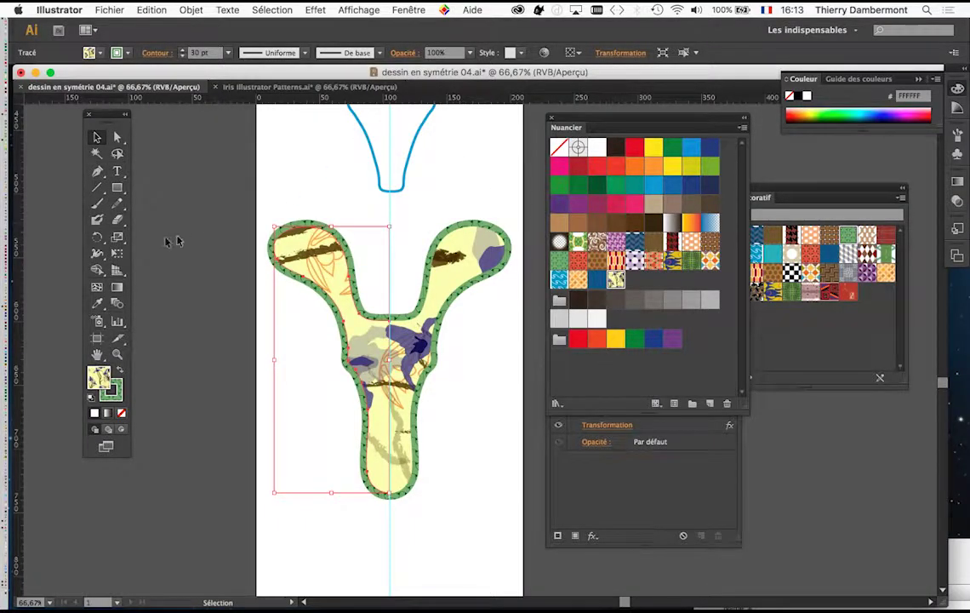
Step: Scale only the patterns of the symmetrical shape uniformly to 25%, without transforming the object
double_click(96, 237)
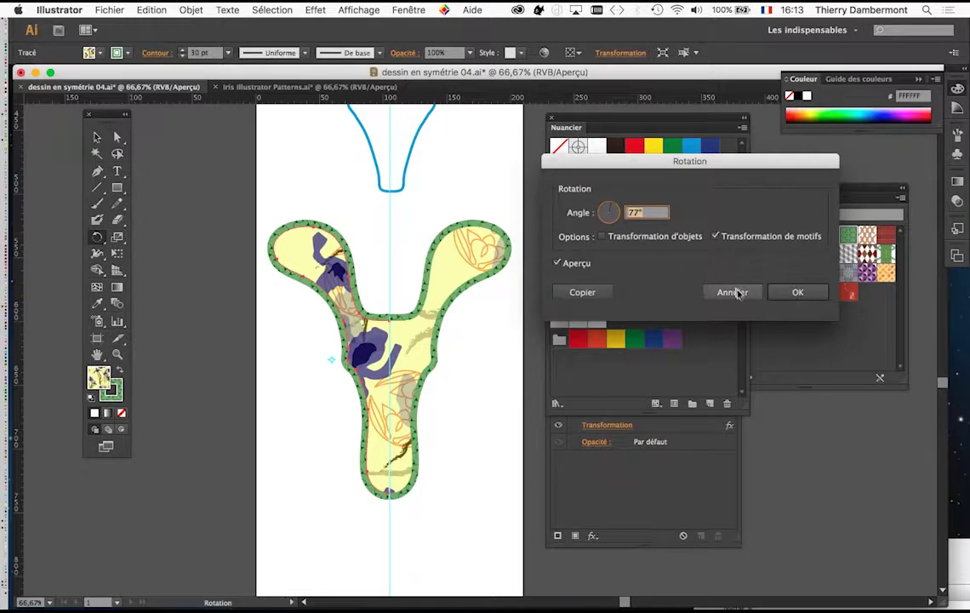
click(732, 292)
click(124, 239)
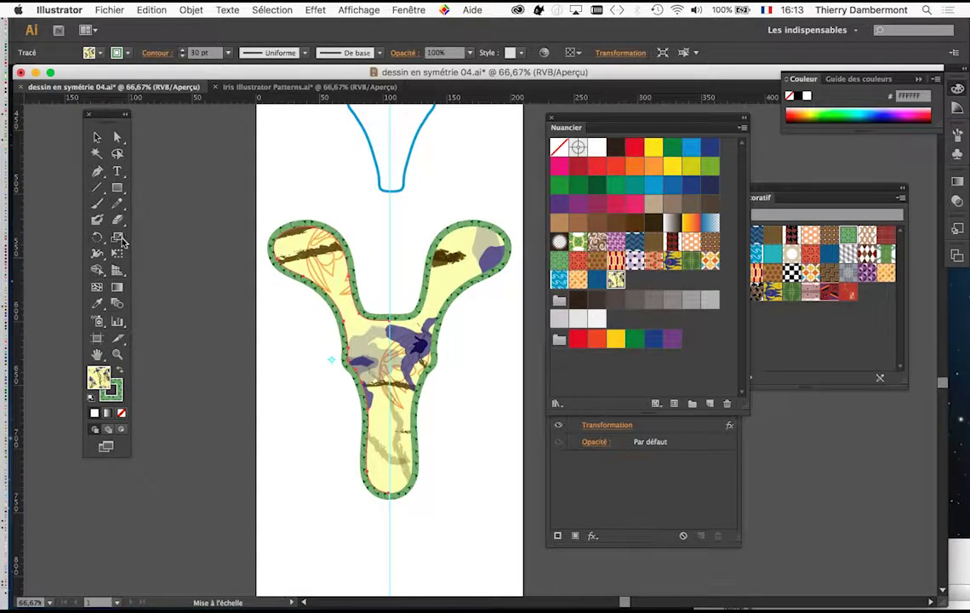
double_click(119, 239)
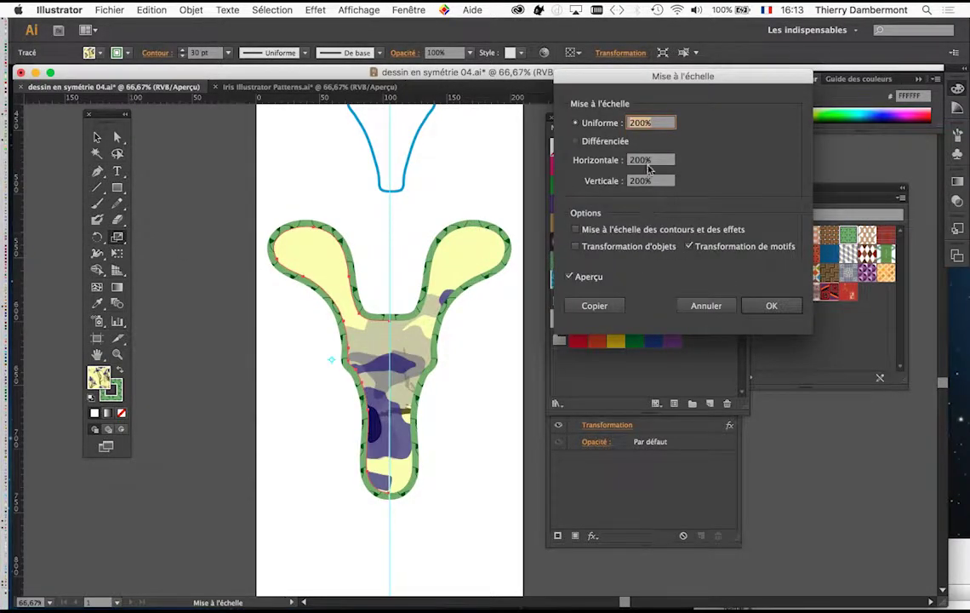
text(50)
key(Tab)
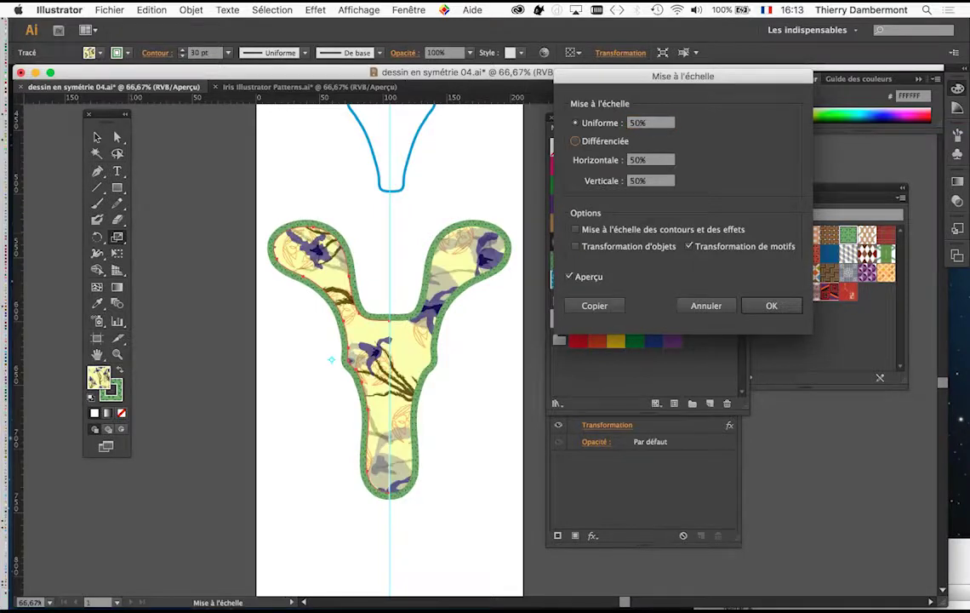
drag(662, 125, 608, 126)
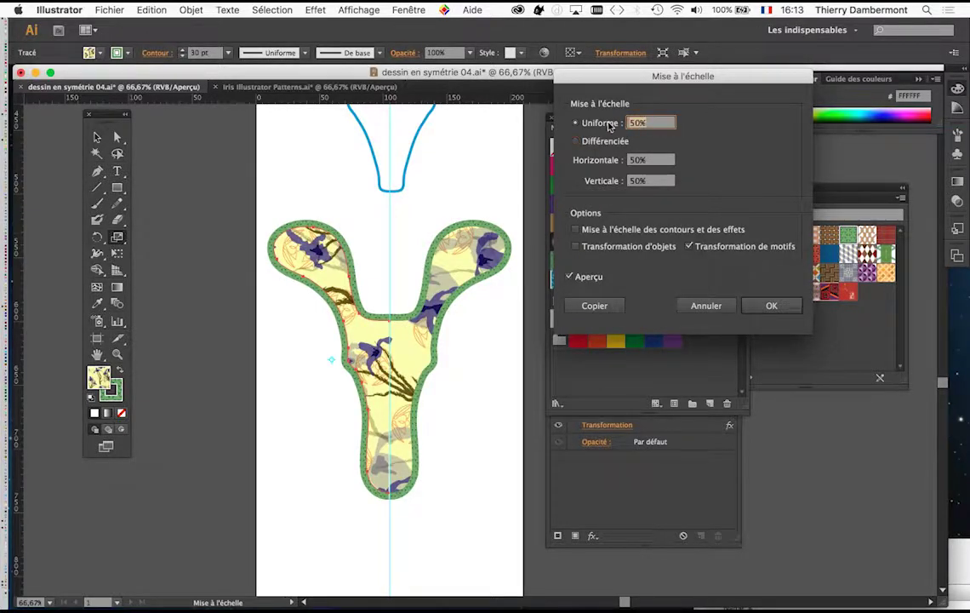
key(Tab)
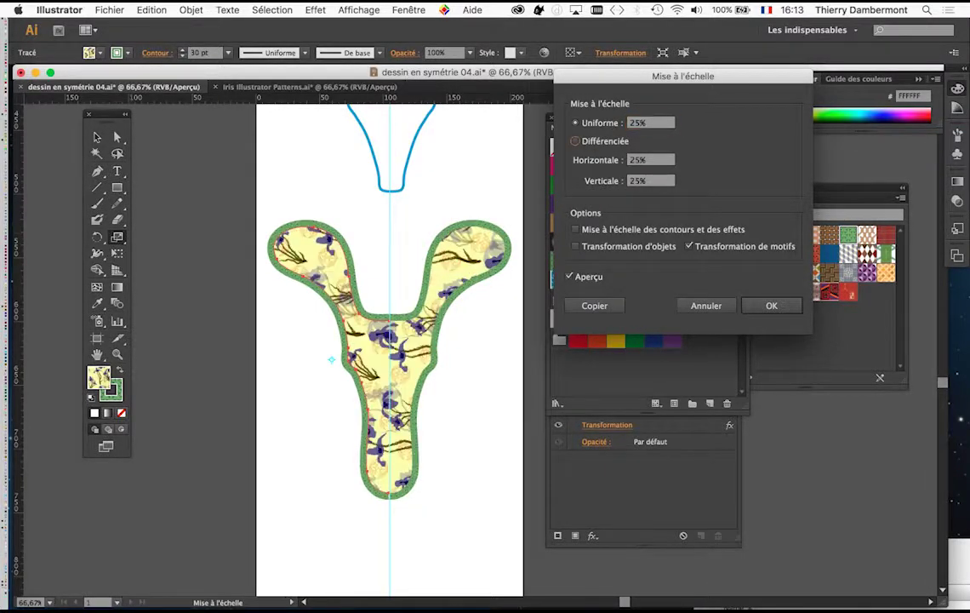
click(766, 305)
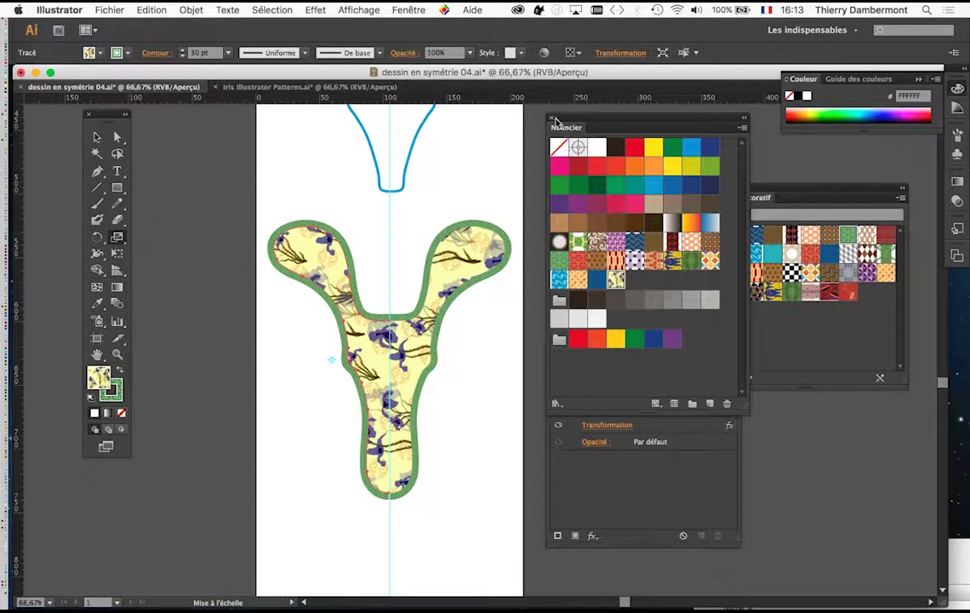
Step: Close the Nuancier and Aspect panels, and open the Calques panel beside the drawing
click(551, 119)
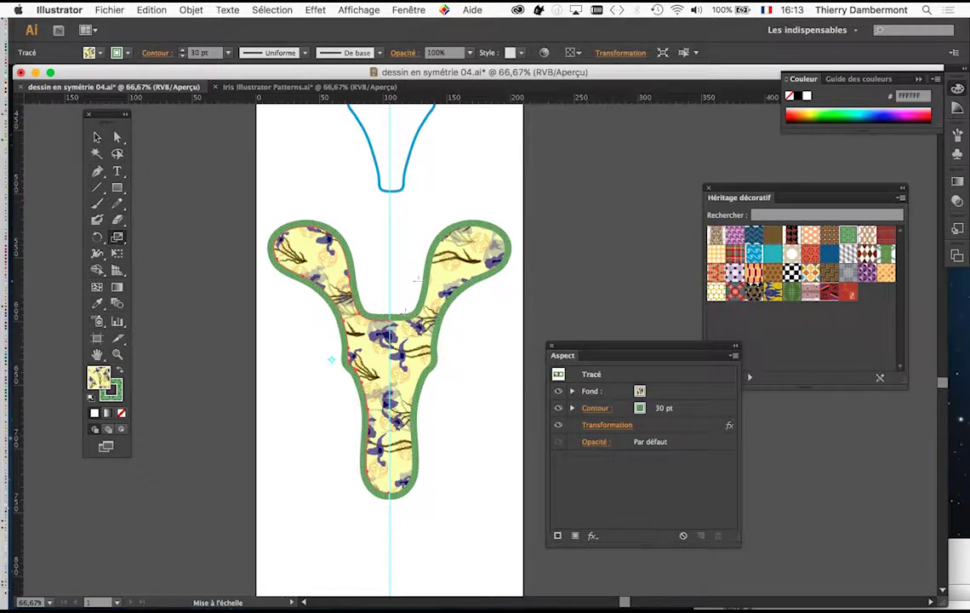
click(551, 347)
click(408, 9)
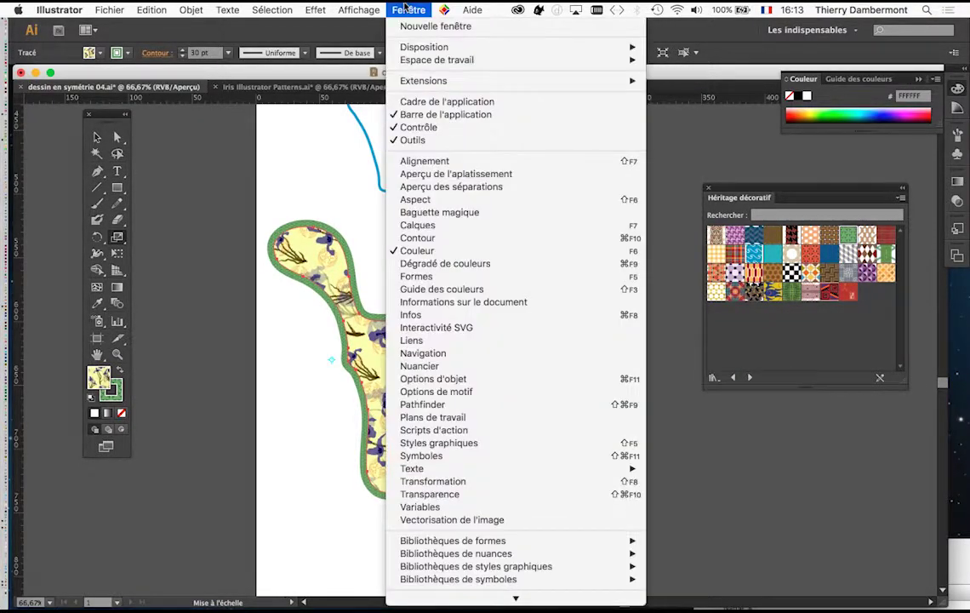
click(418, 225)
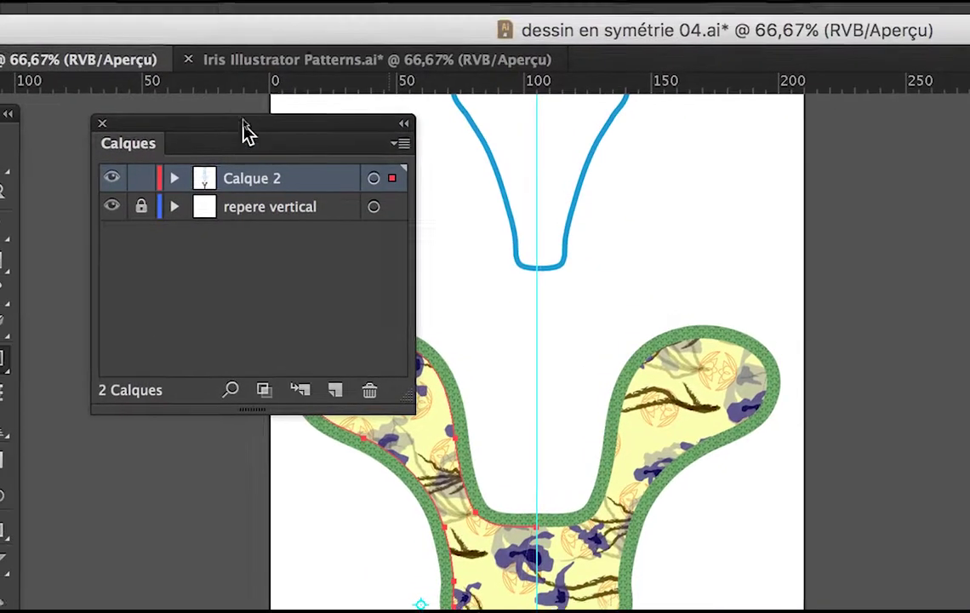
drag(243, 132, 466, 177)
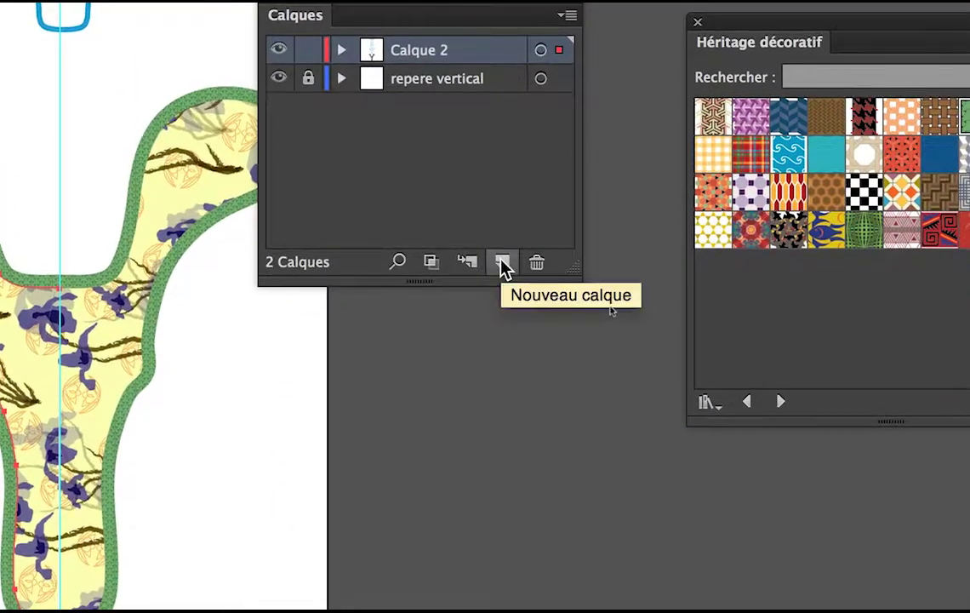
Step: Add a new layer above Calque 2, lock Calque 2, and move the Calques panel clear of the shape
click(502, 265)
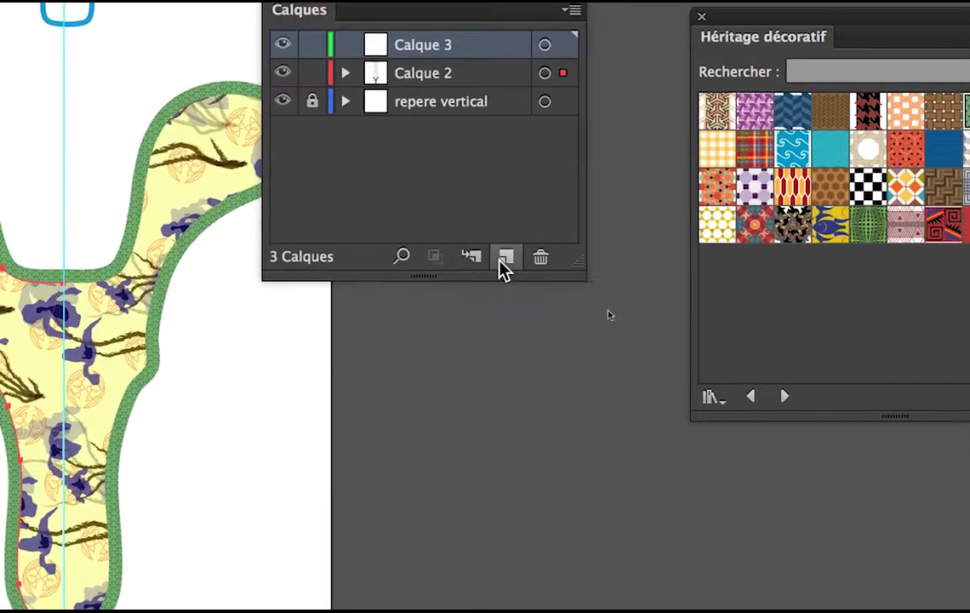
click(312, 74)
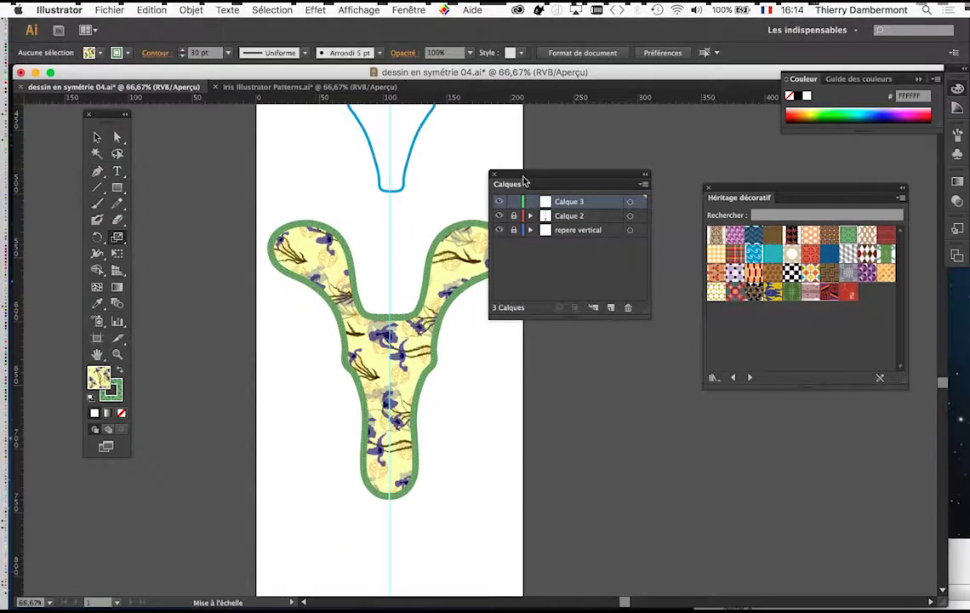
drag(525, 180, 644, 164)
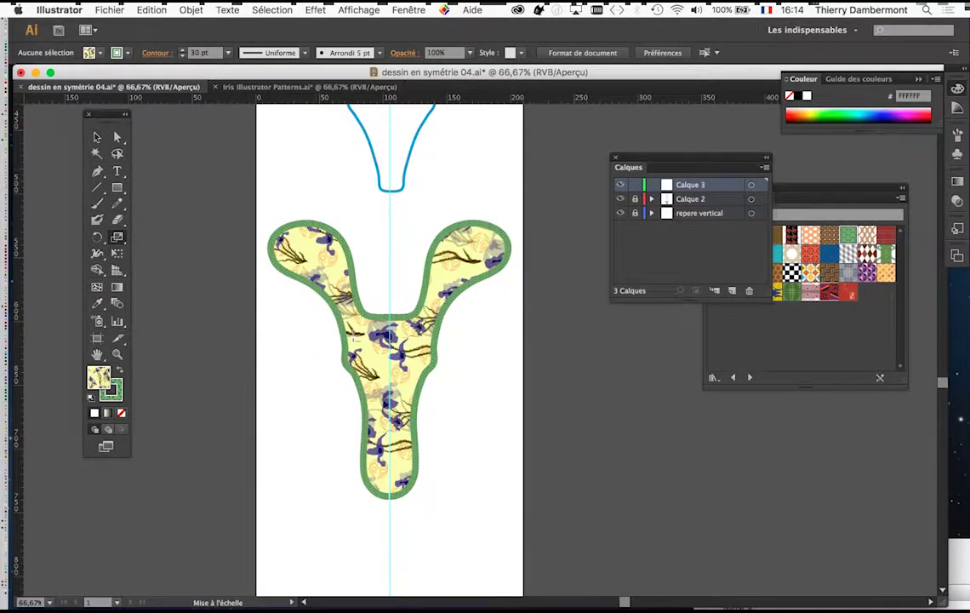
Step: Draw a flat horizontal oval about 22 mm wide with the Pencil left of the guide as an eye, and remove its stroke
scroll(355, 337, up, 3)
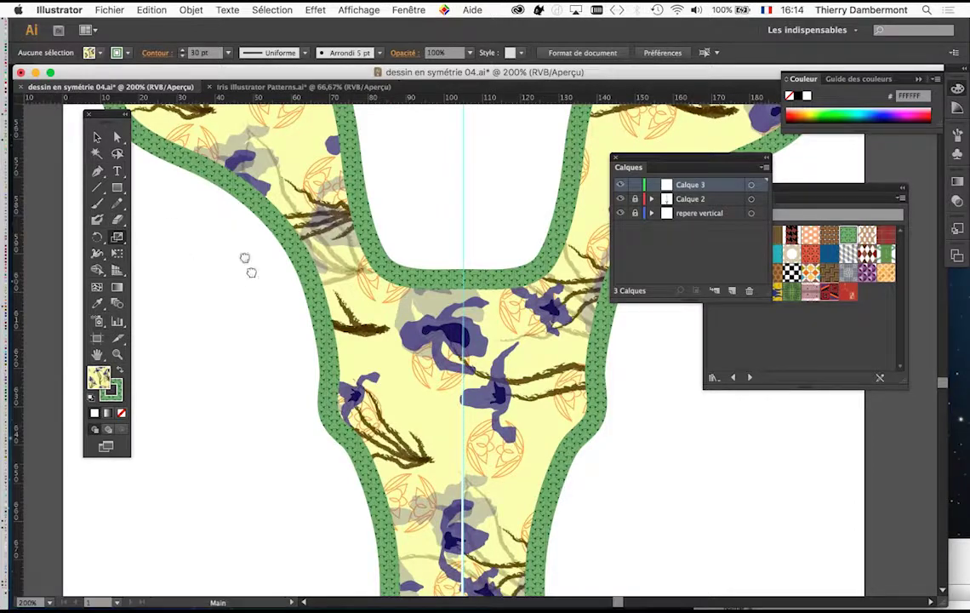
drag(245, 274, 216, 202)
click(119, 204)
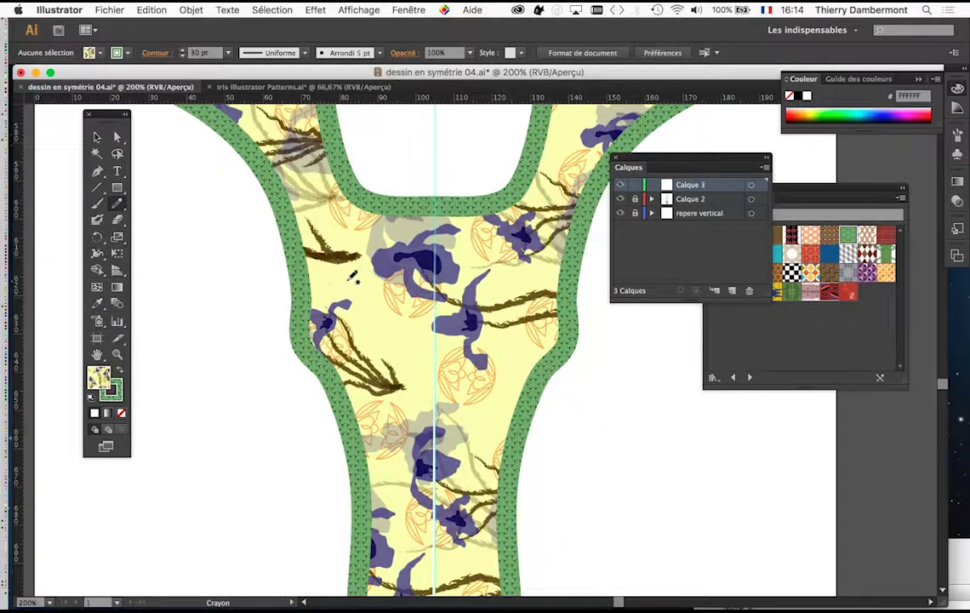
drag(314, 289, 317, 287)
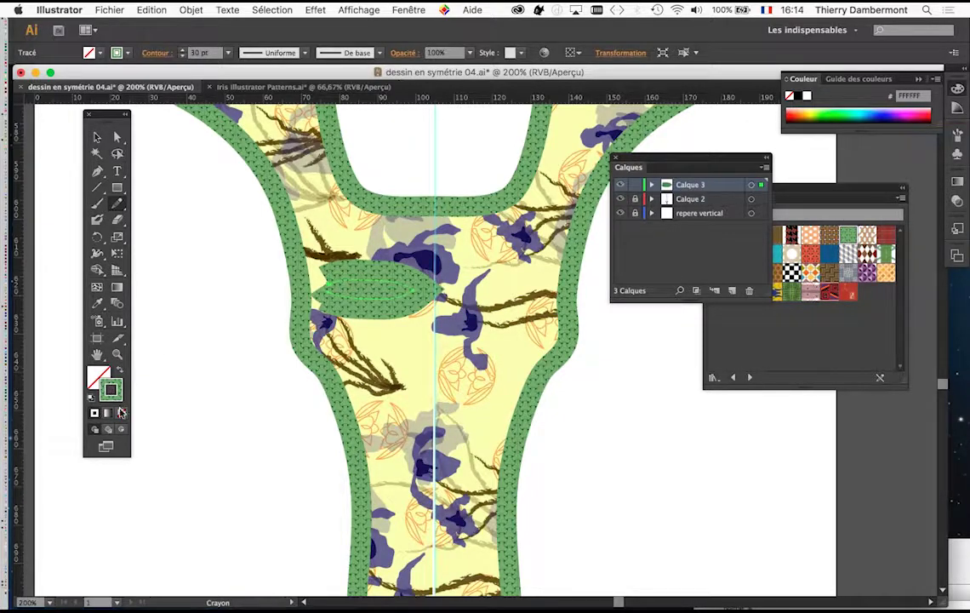
click(112, 391)
click(121, 413)
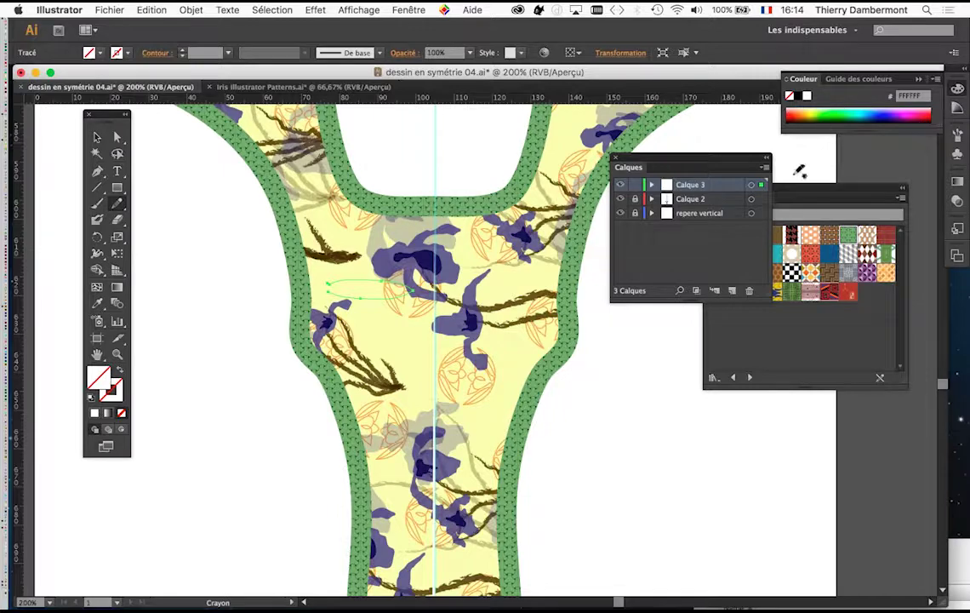
Step: Rearrange the swatch panels, reopening Nuancier, and fill the eye oval with the pink C53E77 swatch
drag(798, 192, 781, 327)
click(409, 9)
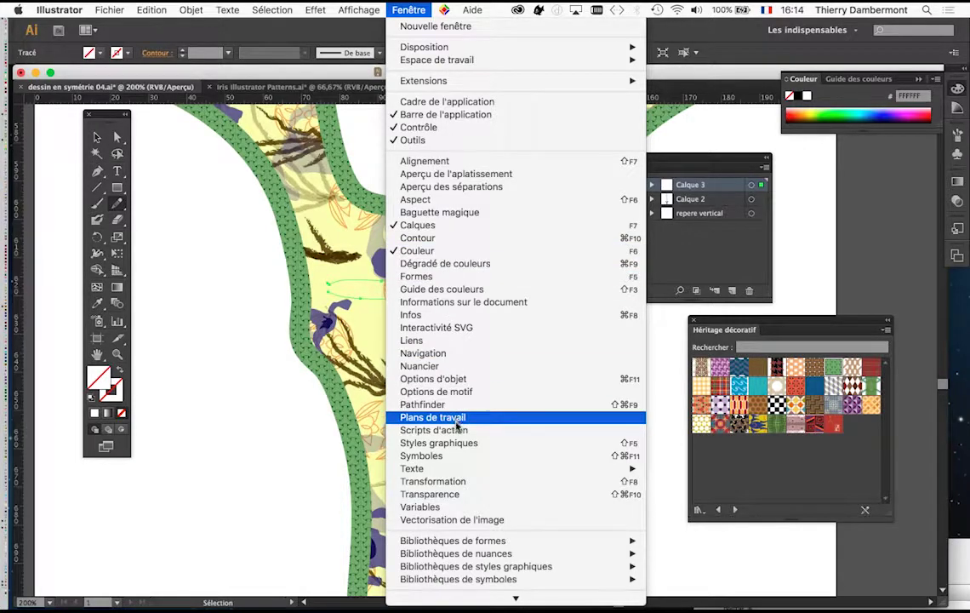
click(430, 366)
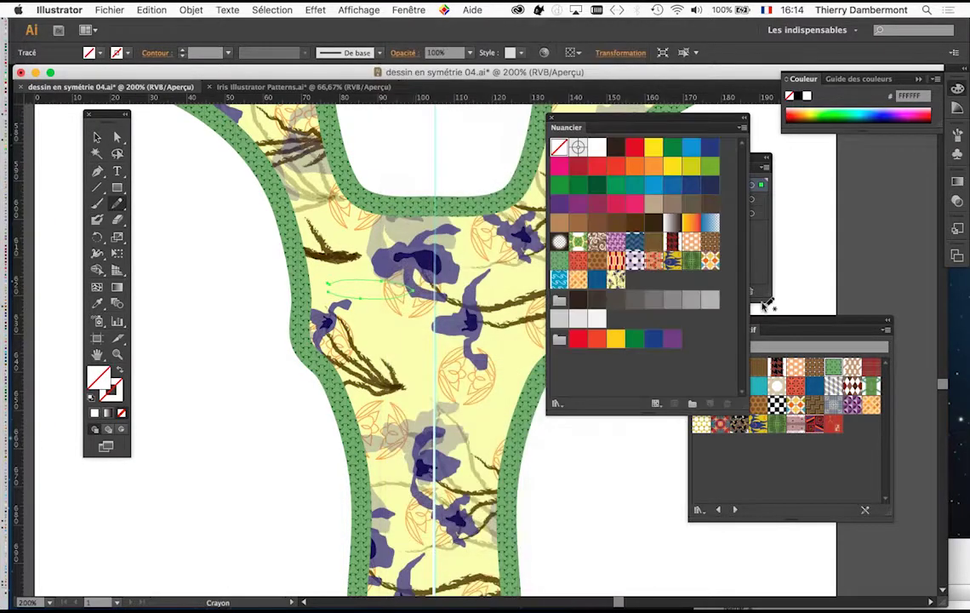
click(634, 203)
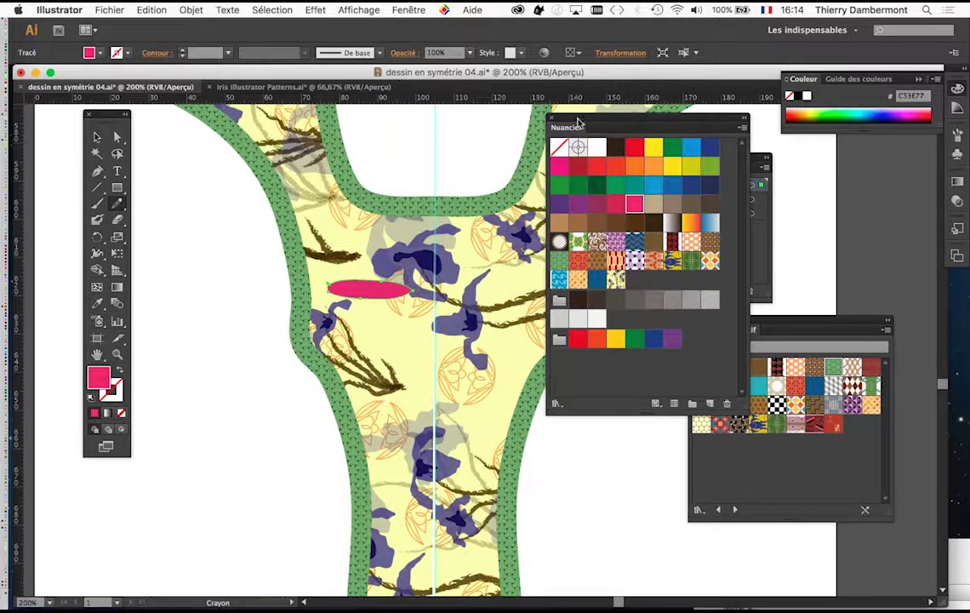
drag(577, 123, 612, 442)
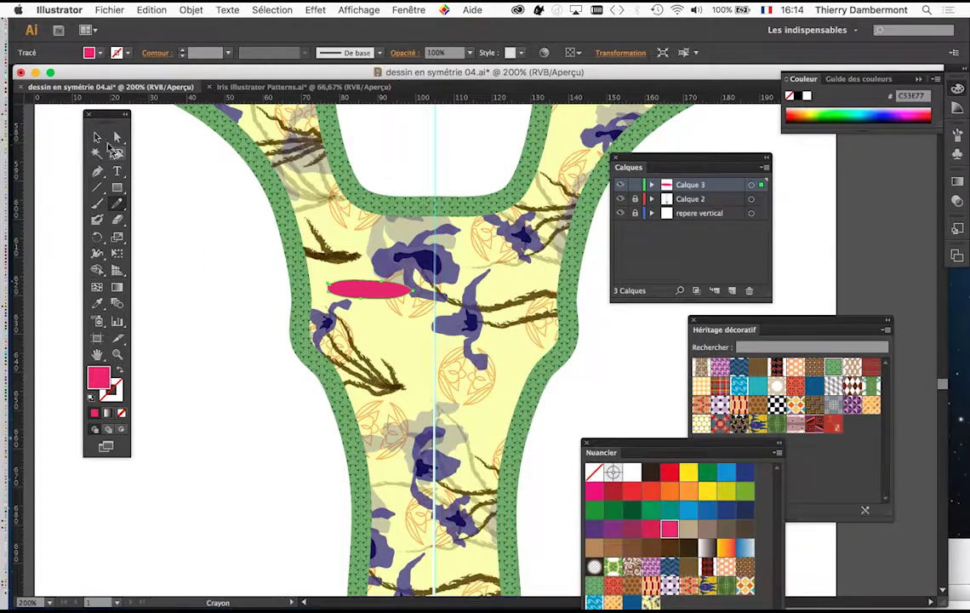
Step: Duplicate the pink eye oval horizontally to the other side of the vertical guide
click(96, 137)
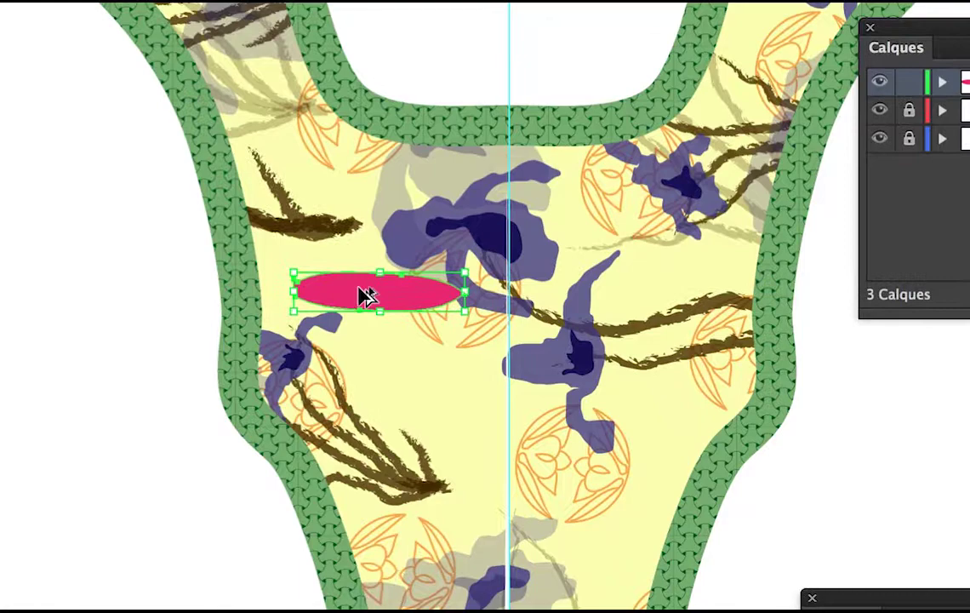
drag(362, 295, 634, 303)
mouse_move(456, 298)
mouse_down()
mouse_move(419, 298)
mouse_move(439, 298)
mouse_up()
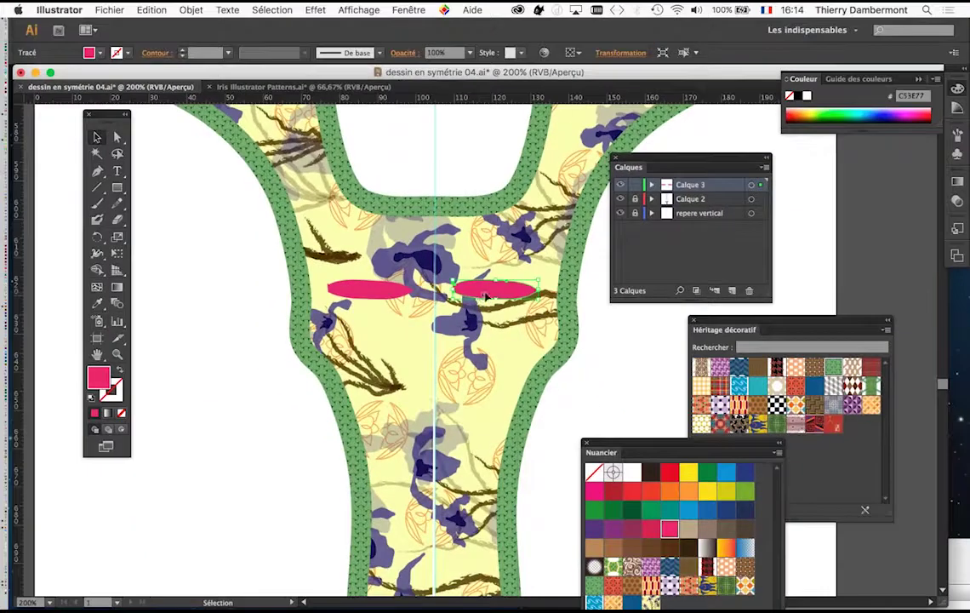
Step: Draw a mouth shape with the Pencil across the guide near the shape's lower end, and fill it with red-orange C64F32
key(super+minus)
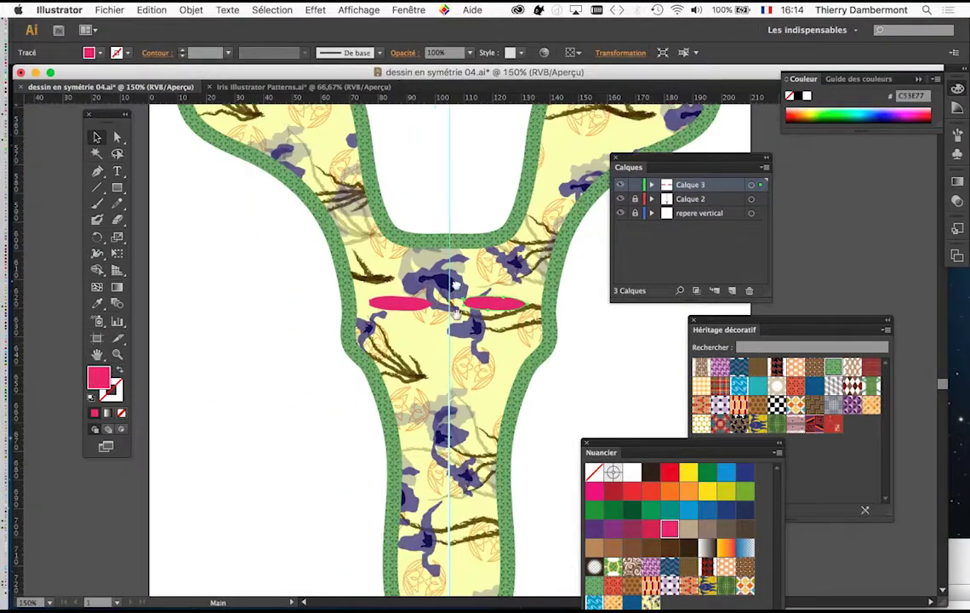
scroll(459, 323, down, 5)
click(117, 203)
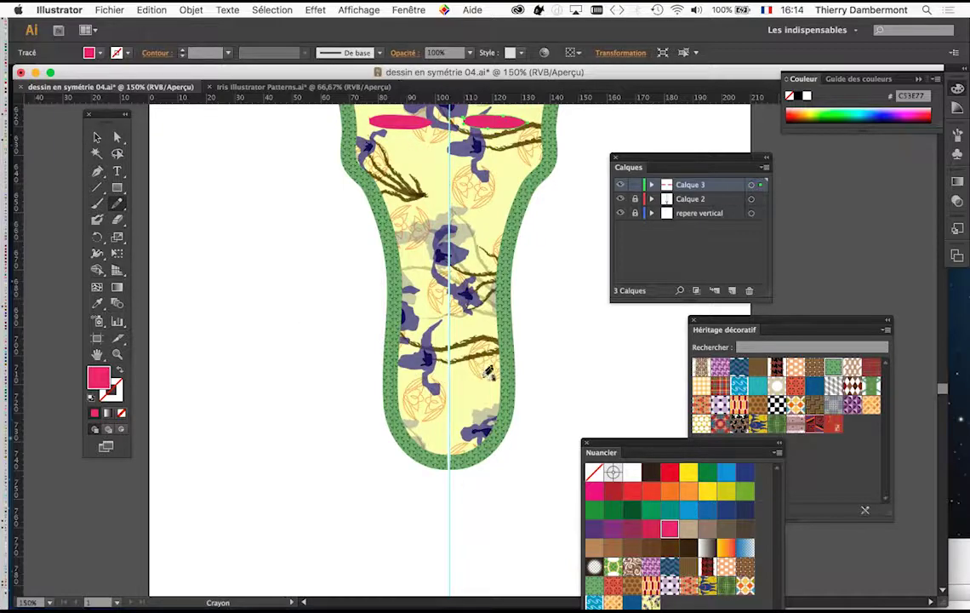
drag(415, 385, 429, 379)
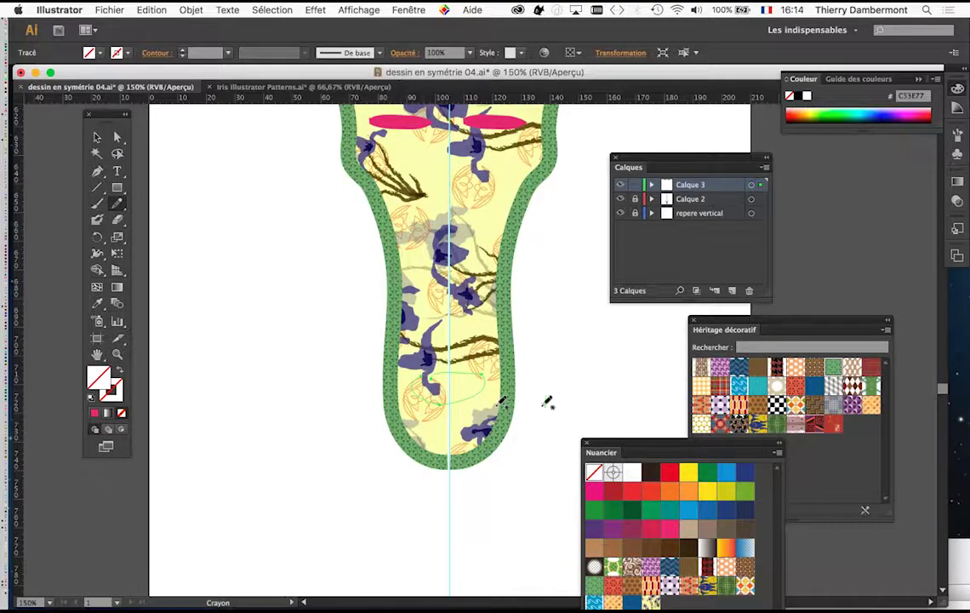
click(651, 494)
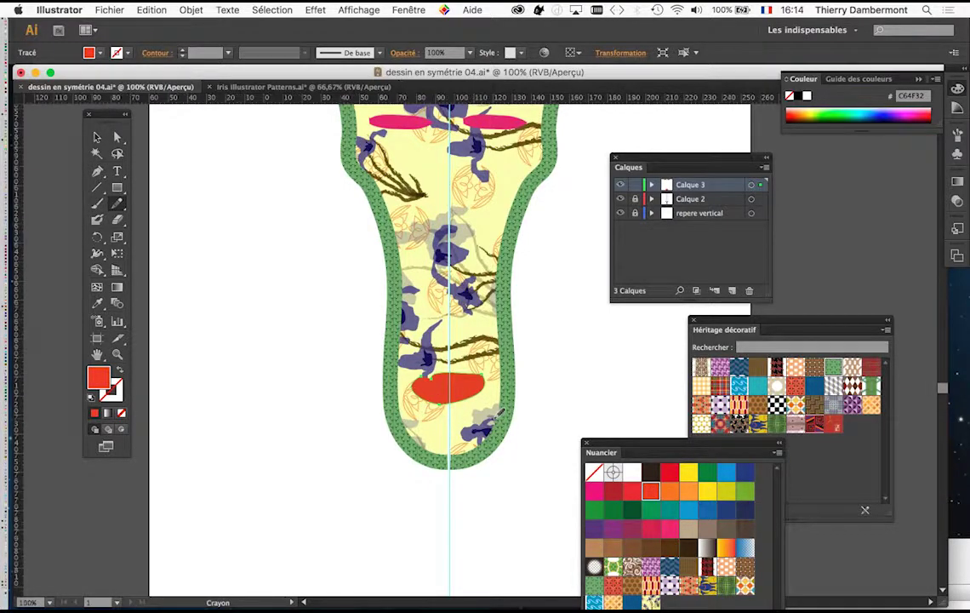
Step: Draw two narrow pointed tusks with the Pencil below the mouth, filling the left one red-orange and the right one orange
scroll(501, 412, down, 1)
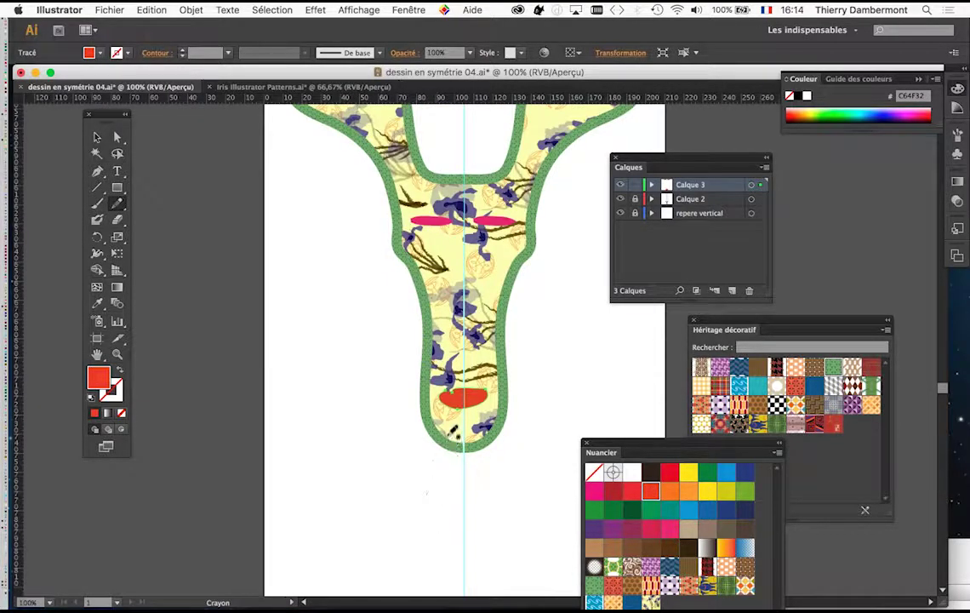
drag(443, 437, 446, 435)
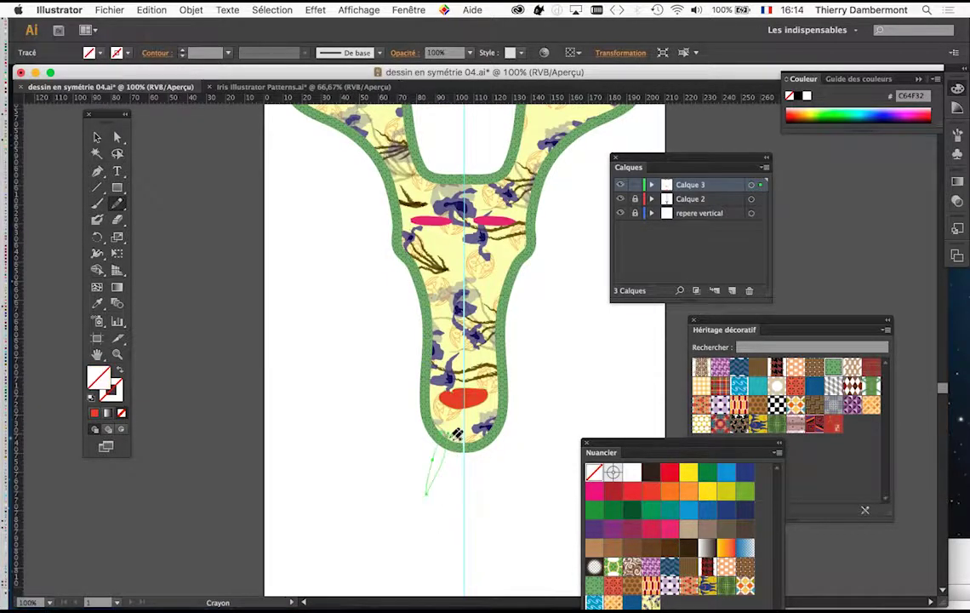
click(651, 491)
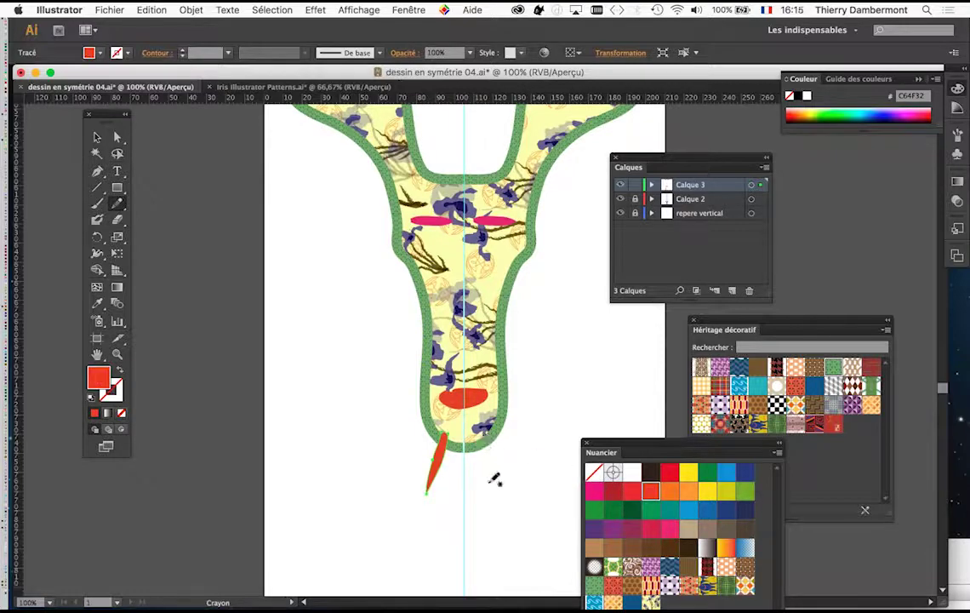
drag(480, 451, 489, 484)
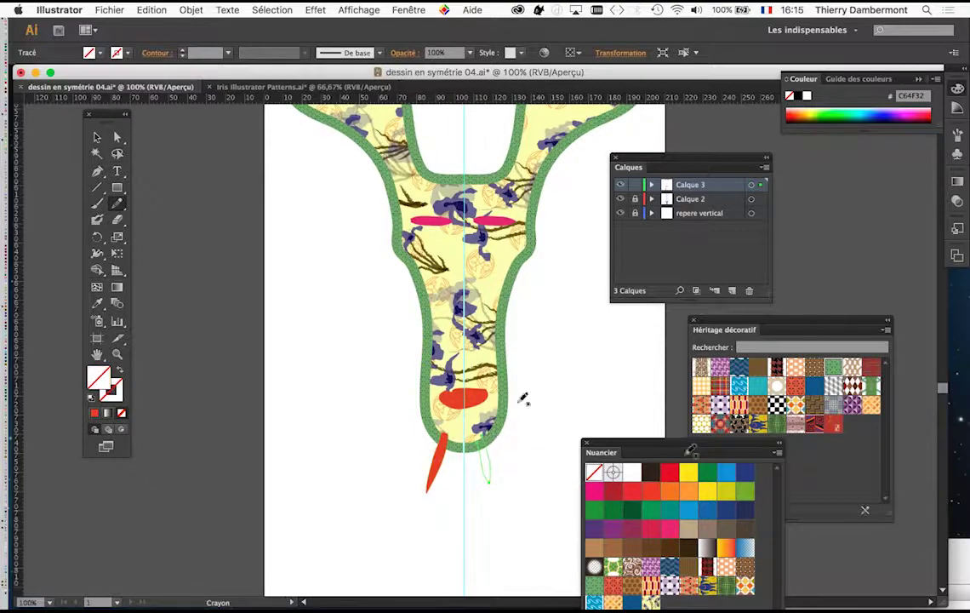
click(669, 491)
Step: Recolour both tusks with the light beige swatch
click(97, 137)
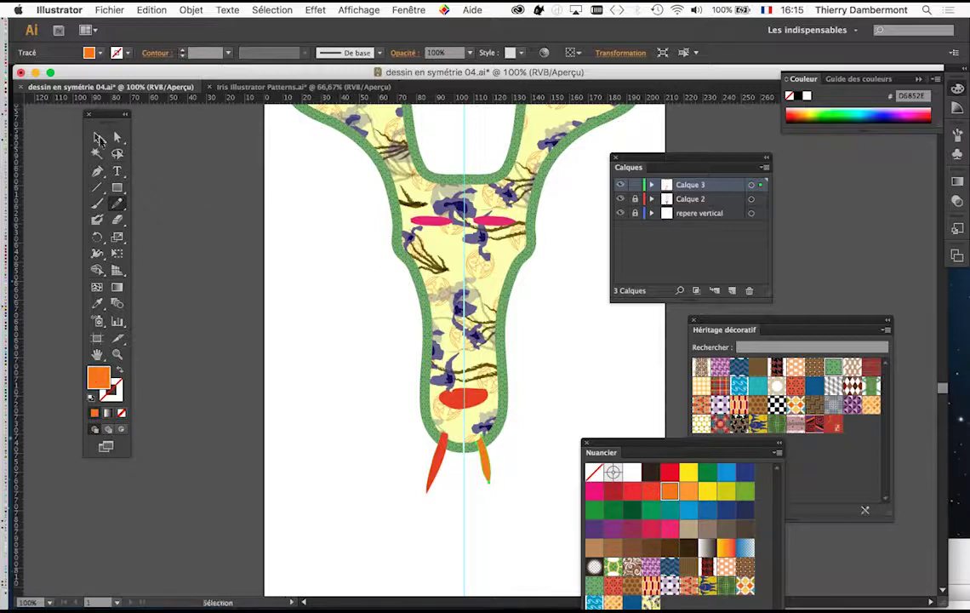
click(483, 464)
click(688, 529)
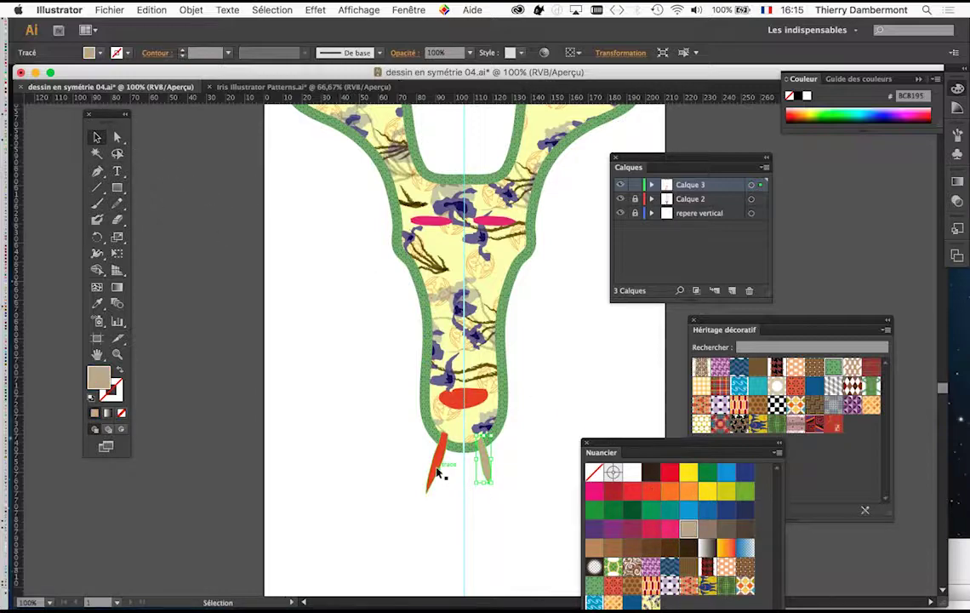
click(437, 468)
click(688, 528)
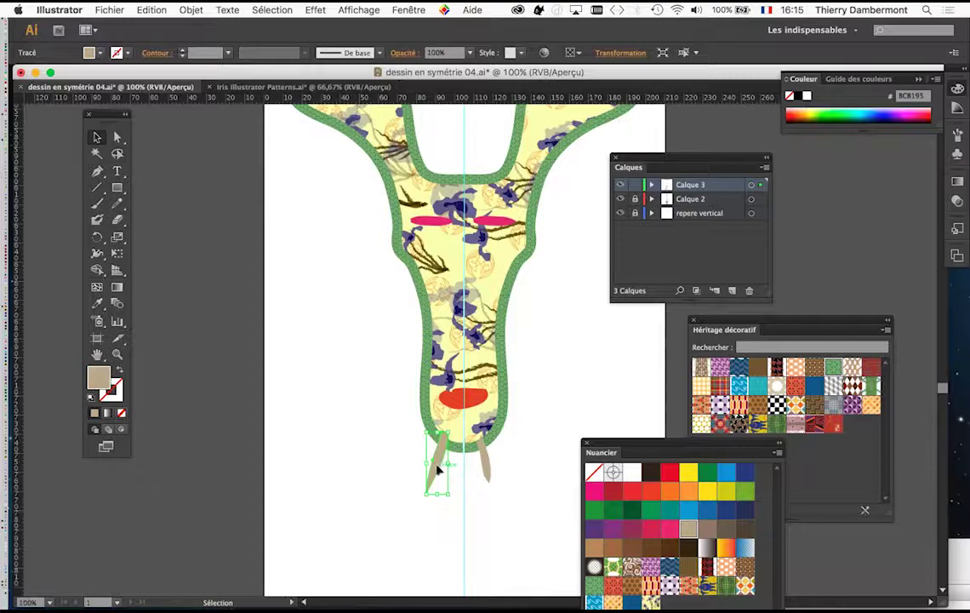
Step: Reposition the two tusks so they hang from the outer edges of the shape's rounded lower end
drag(438, 468, 496, 461)
click(504, 479)
click(524, 465)
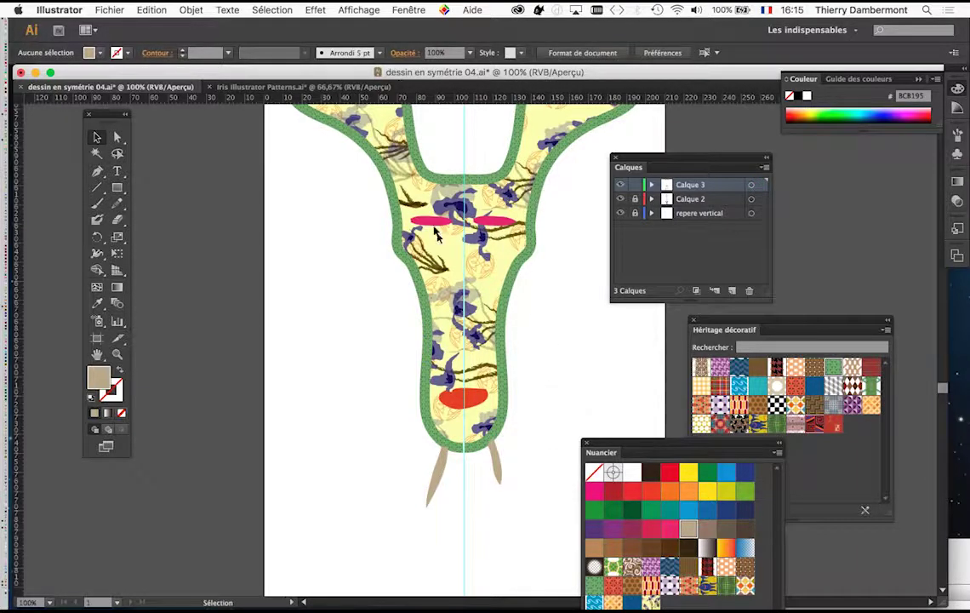
Step: Give both eye ovals a yellow fill and a thick near-black stroke
click(434, 226)
click(708, 491)
click(111, 390)
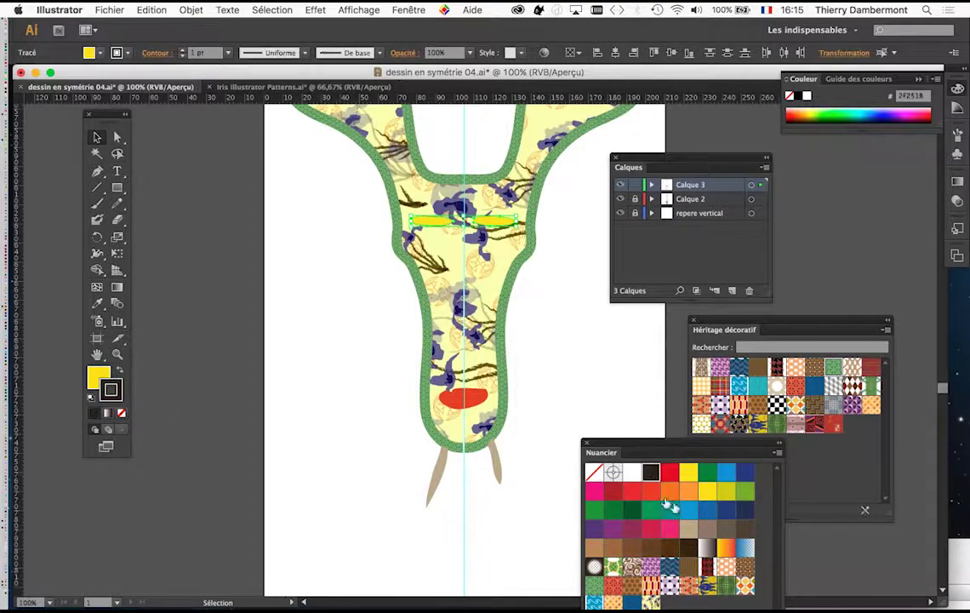
click(408, 9)
click(491, 241)
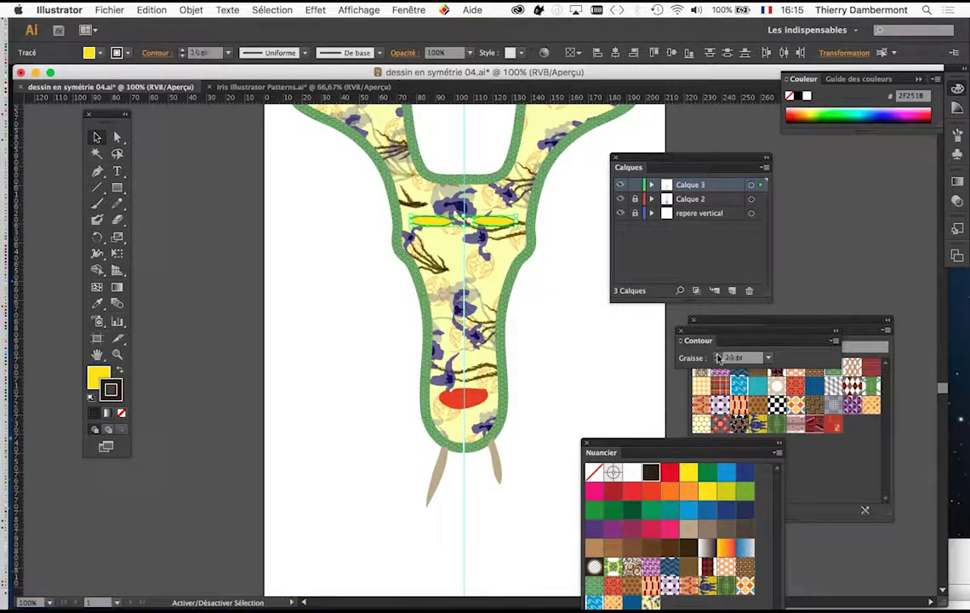
click(717, 358)
Step: Give the mouth shape a brown fill and a 1 pt red-orange stroke
click(463, 398)
click(648, 547)
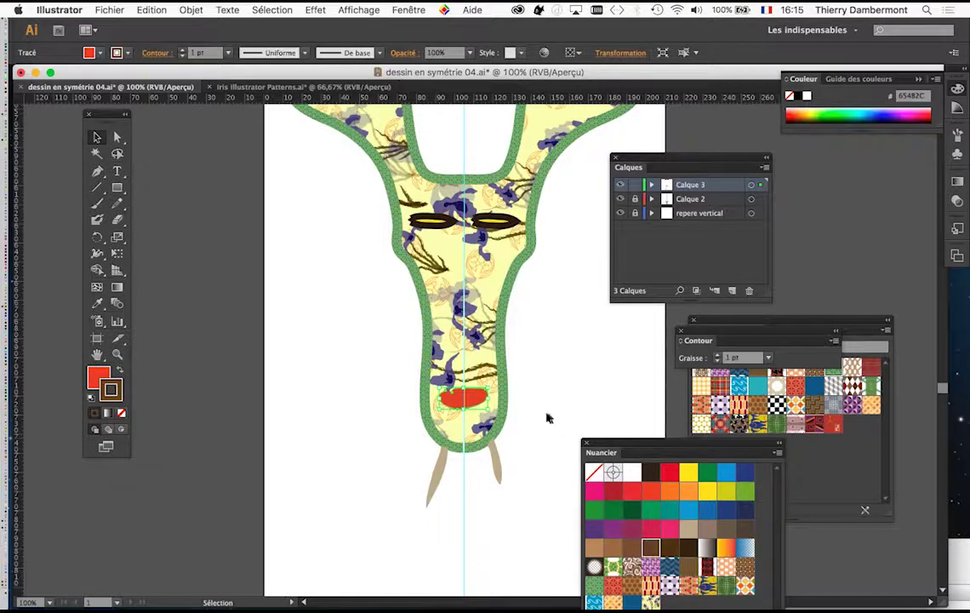
click(120, 370)
click(521, 439)
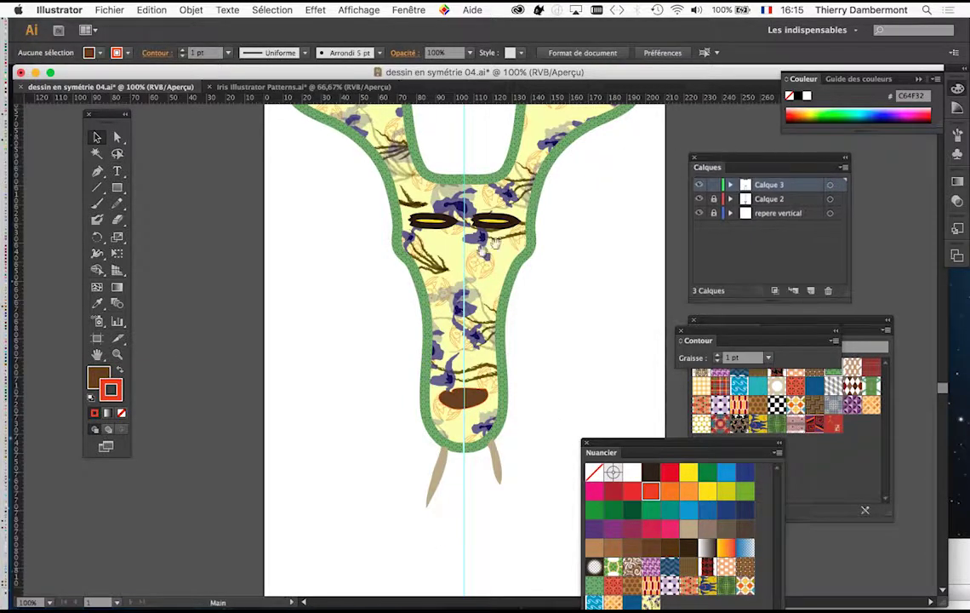
Step: Unlock Calque 2 and scale only the patterns of the symmetrical shape uniformly to 150%, without transforming the object
key(super+minus)
key(super+minus)
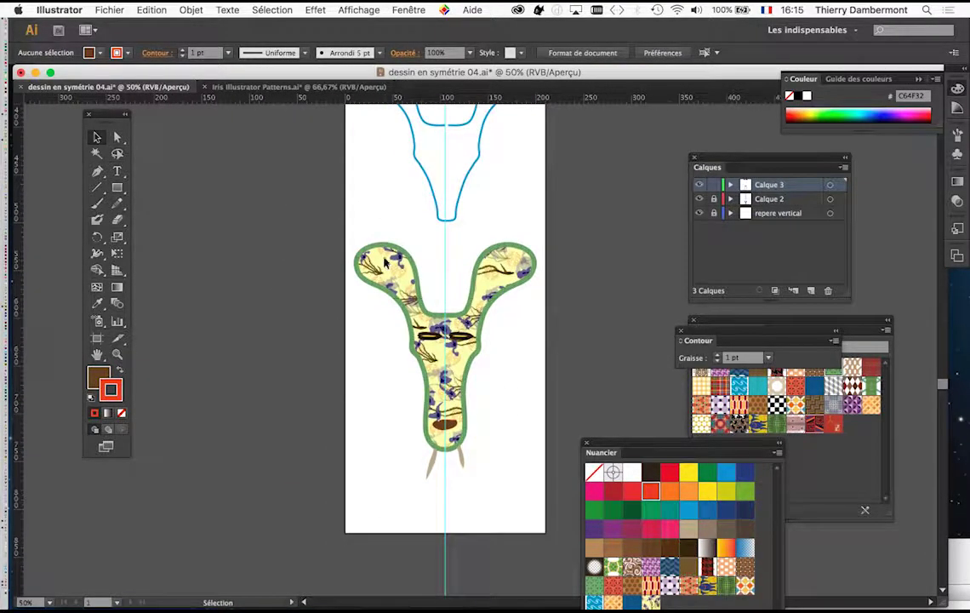
click(713, 200)
click(402, 267)
double_click(118, 238)
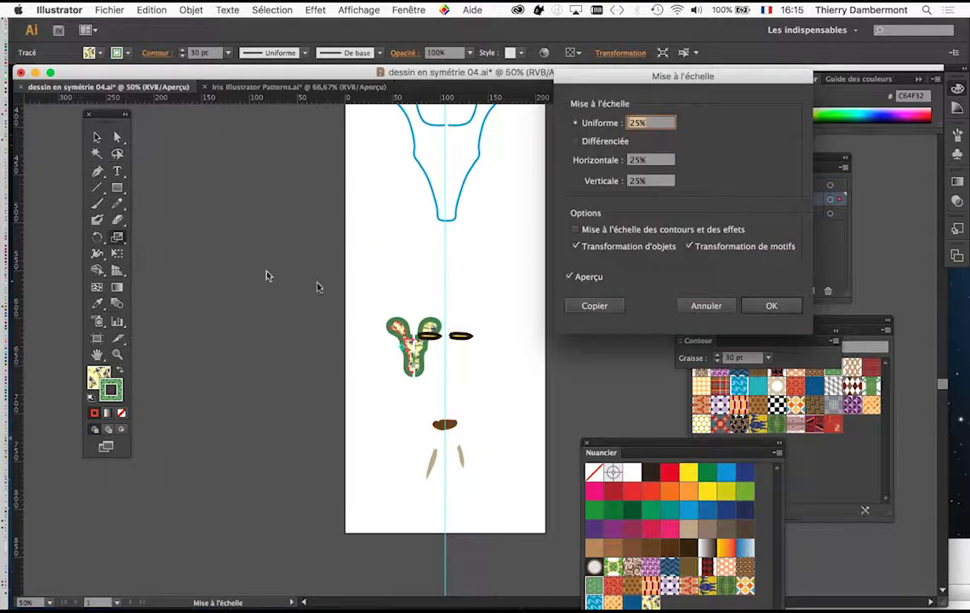
click(576, 247)
click(601, 123)
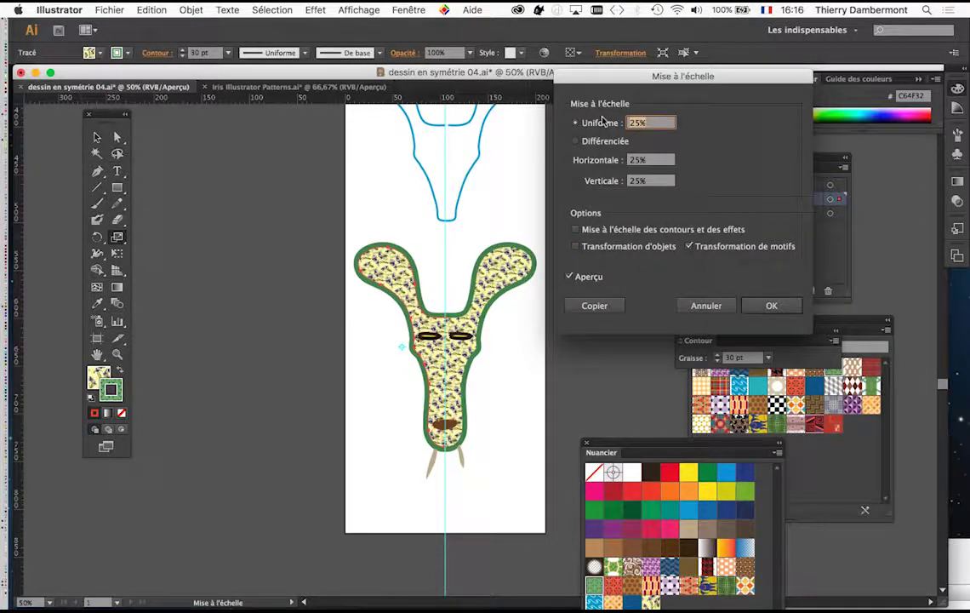
text(150)
key(Tab)
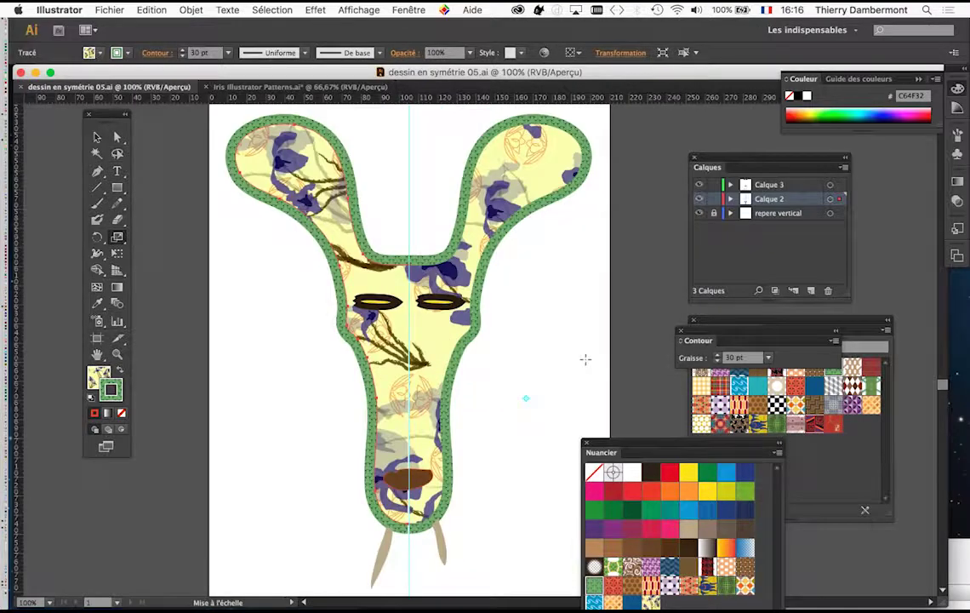
key(v)
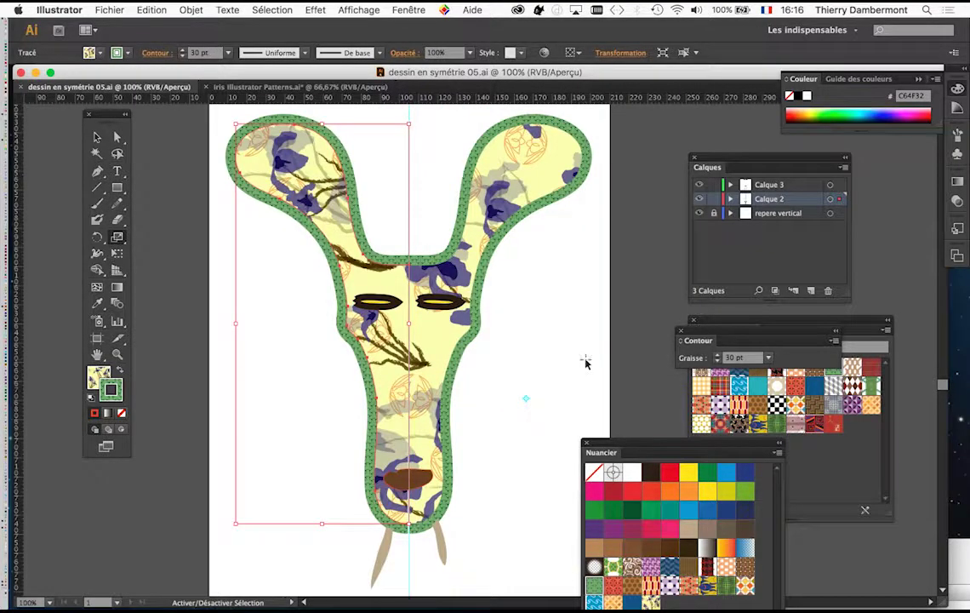
key(s)
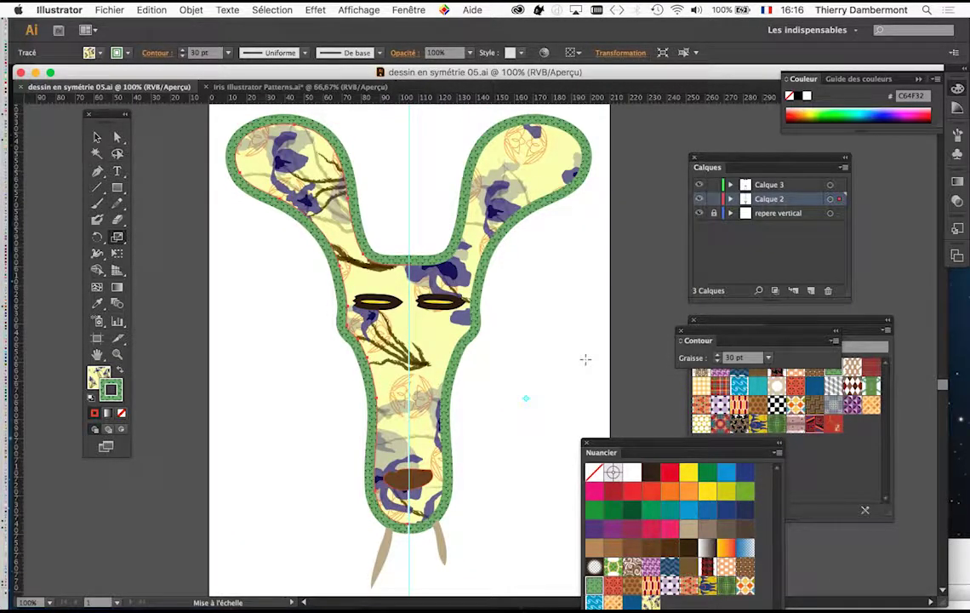